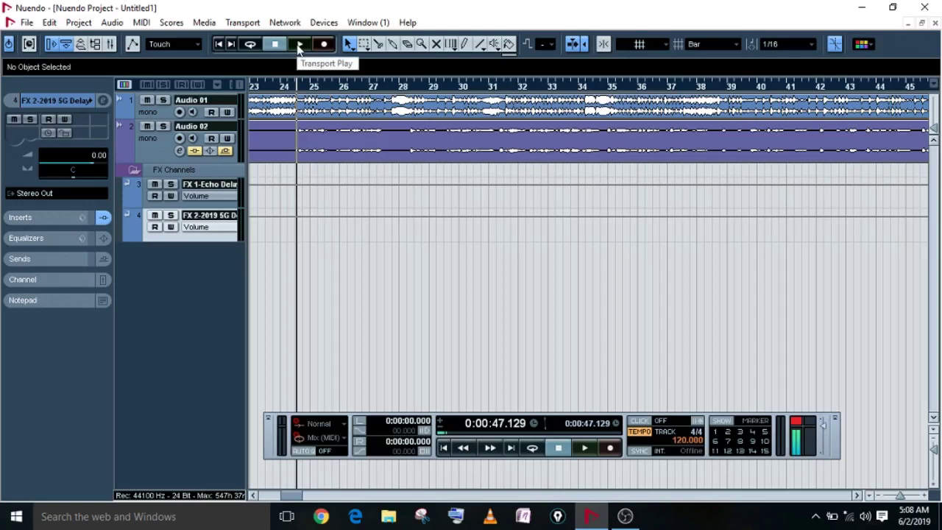
- Play back the mix with Audio 02's effects bypassed, and reactivate that track's bypassed inserts and sends in its channel settings
{"action": "left_click", "coordinate": [298, 45]}
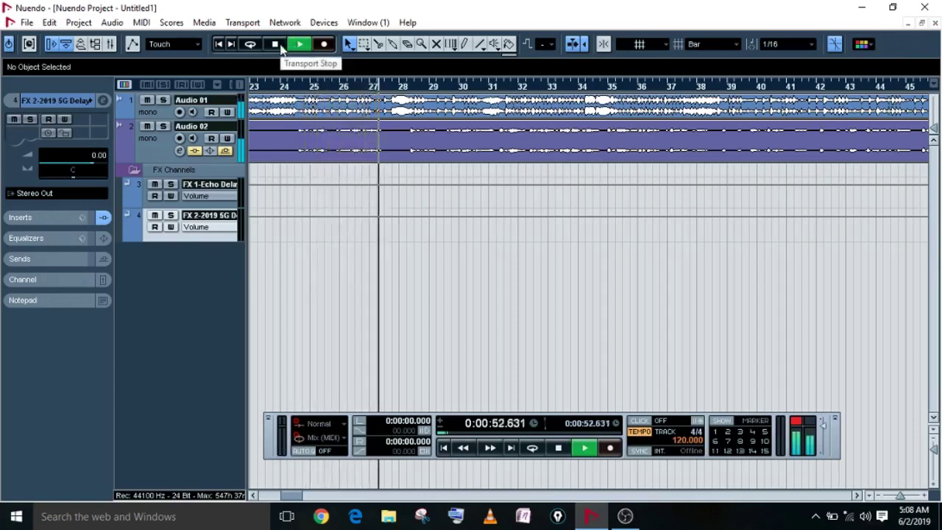
{"action": "left_click", "coordinate": [277, 44]}
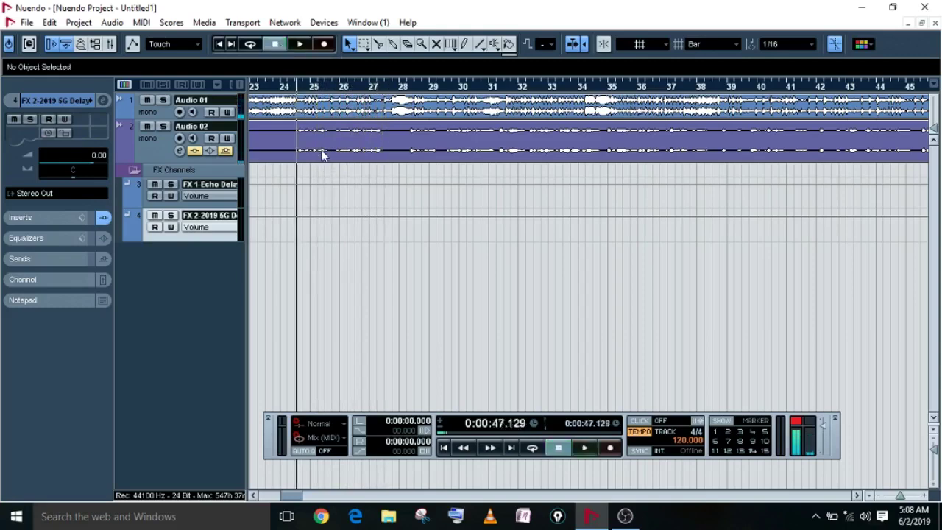
{"action": "left_click", "coordinate": [180, 150]}
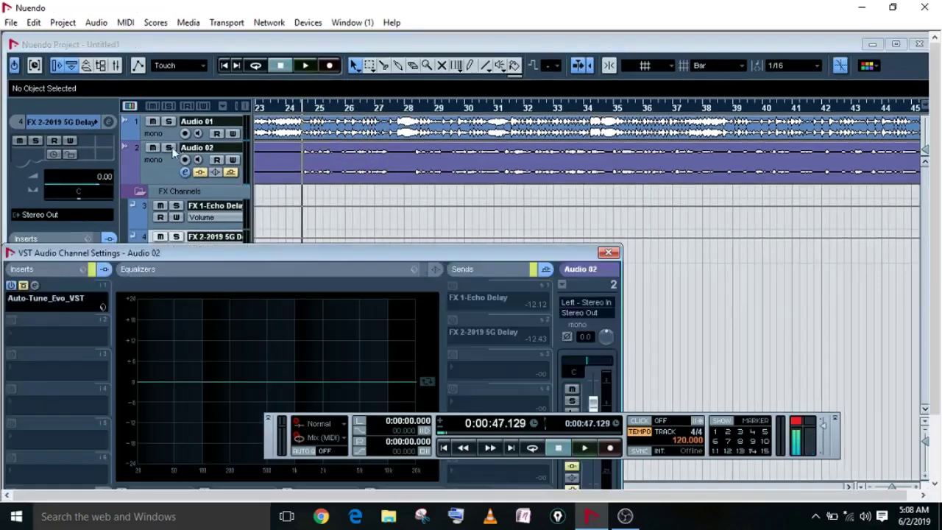
{"action": "left_click", "coordinate": [24, 286]}
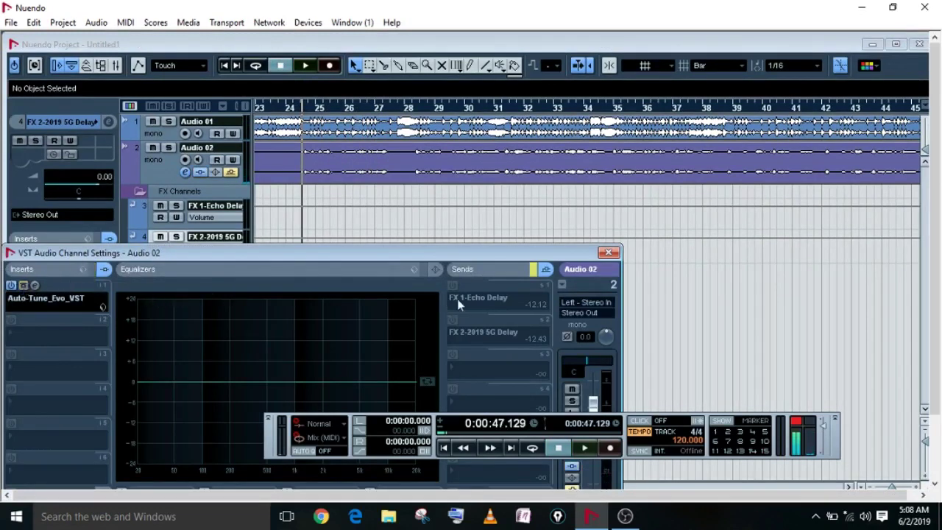
{"action": "left_click", "coordinate": [533, 269]}
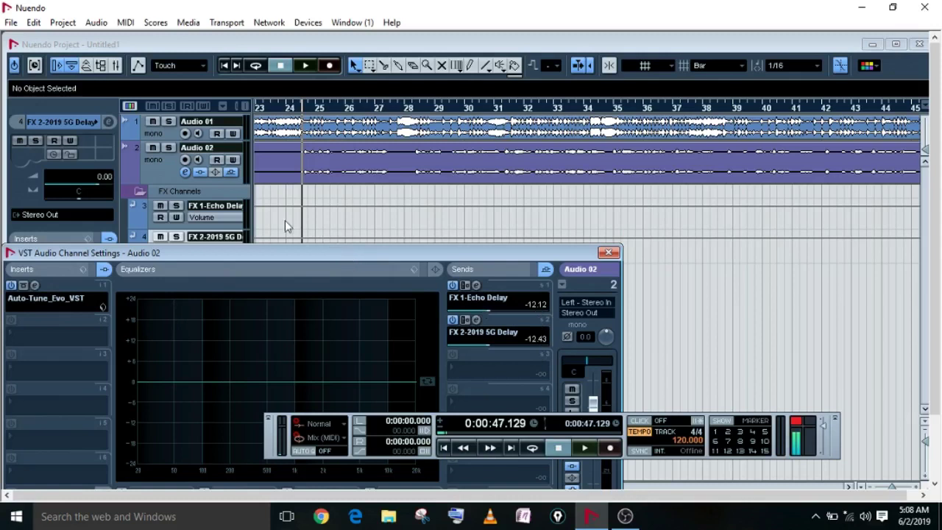
- Check Audio 02's inserts and sends in its channel settings, and play back the mix with the effects active
{"action": "left_click", "coordinate": [149, 132]}
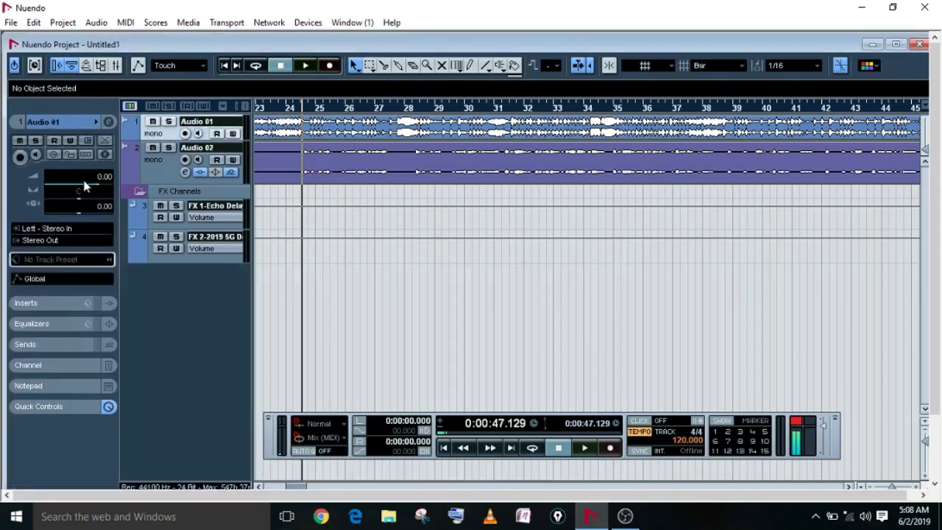
{"action": "left_click", "coordinate": [167, 152]}
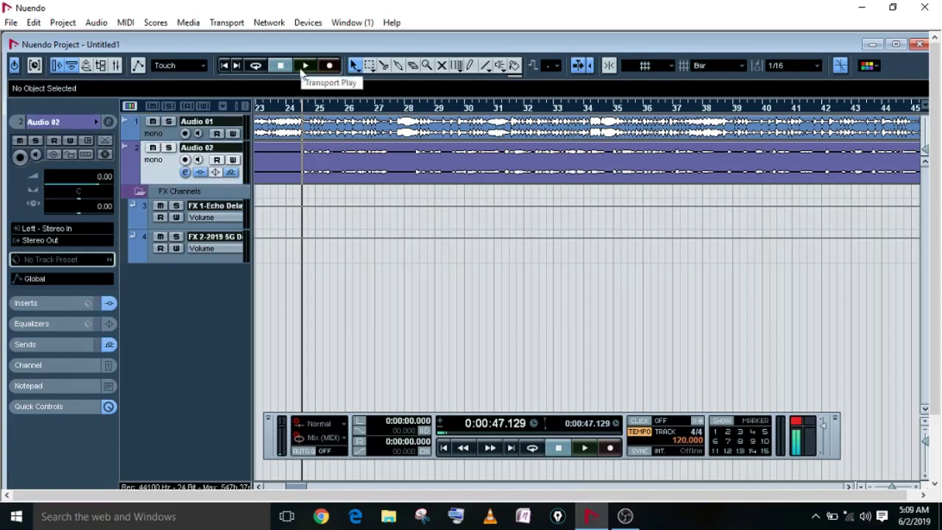
{"action": "left_click", "coordinate": [185, 172]}
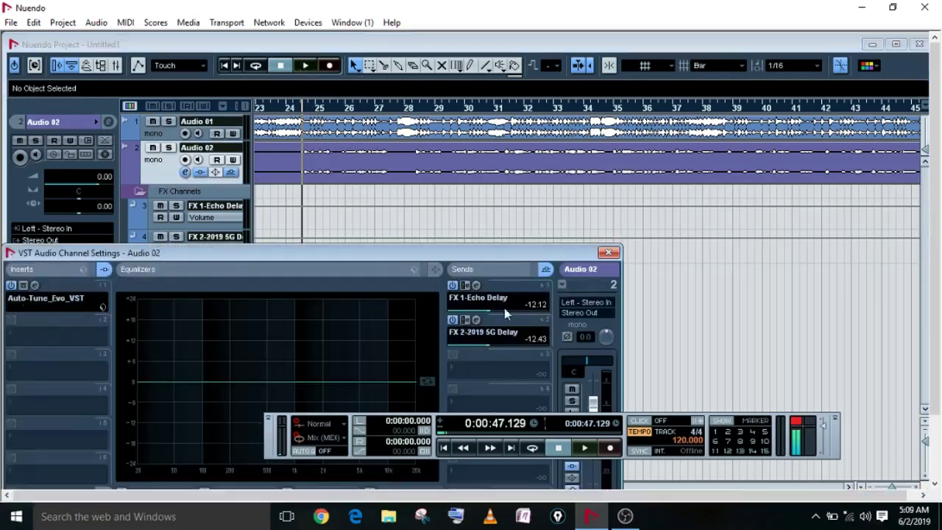
{"action": "left_click", "coordinate": [614, 253]}
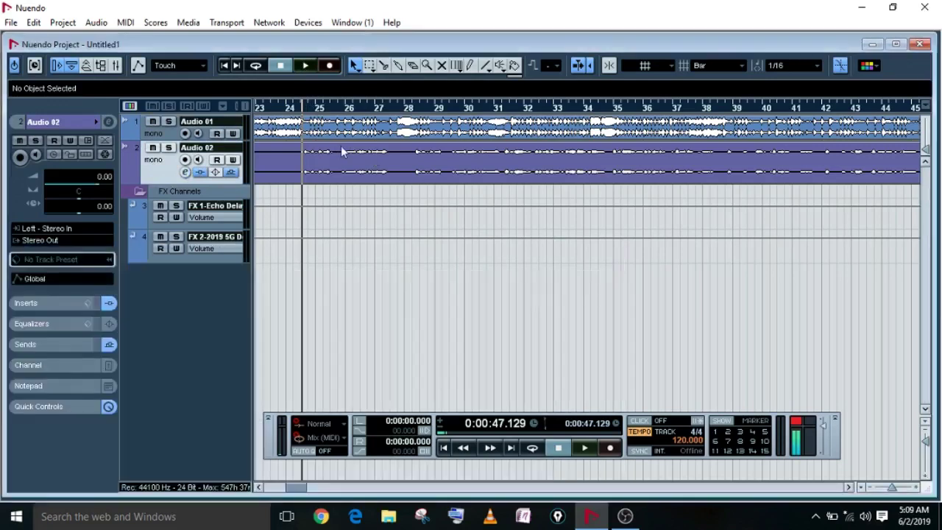
{"action": "left_click", "coordinate": [303, 66]}
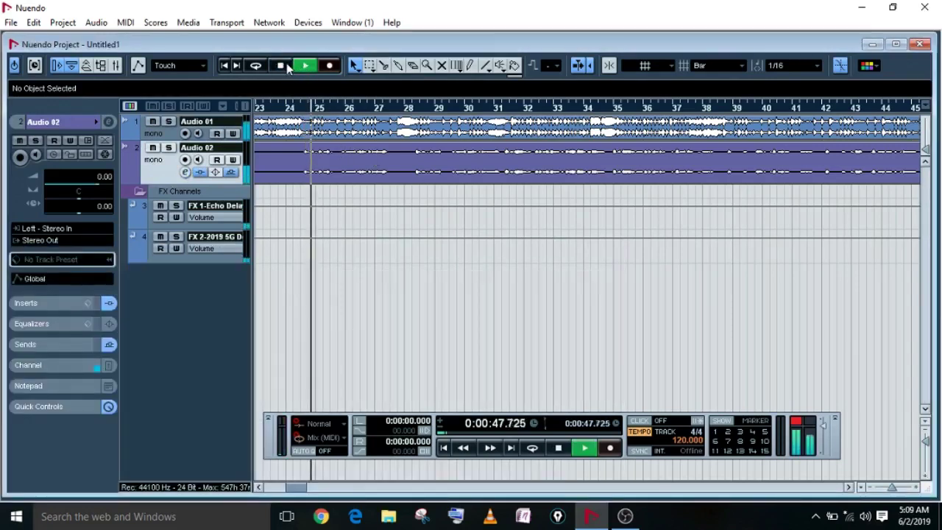
{"action": "double_click", "coordinate": [295, 45]}
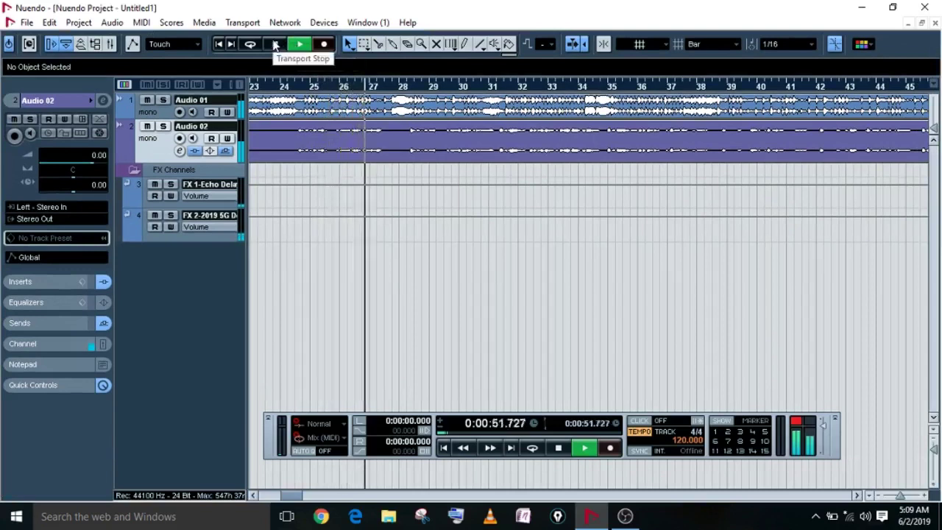
{"action": "left_click", "coordinate": [274, 45]}
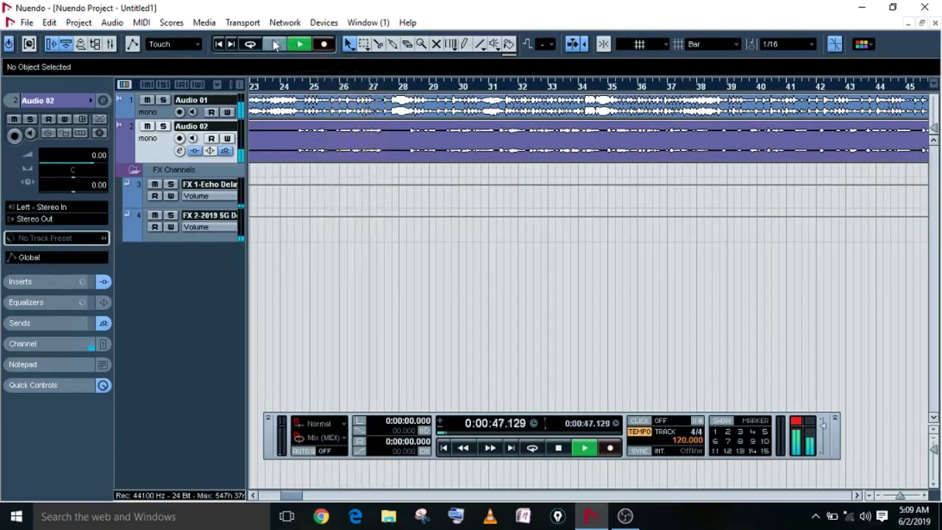
- Audition Audio 02 on its own by muting Audio 01 during playback, and unmute Audio 01 after stopping
{"action": "left_click", "coordinate": [147, 99]}
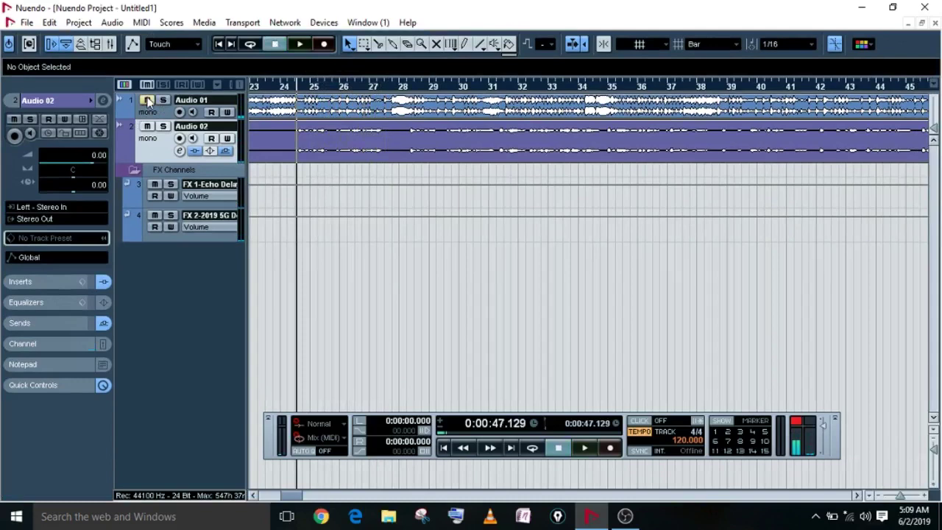
{"action": "left_click", "coordinate": [180, 150]}
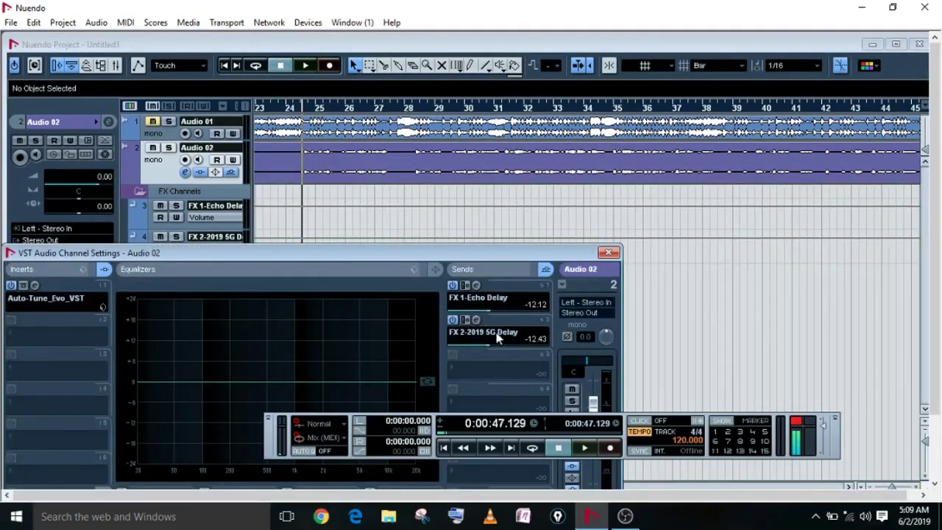
{"action": "left_click", "coordinate": [607, 252]}
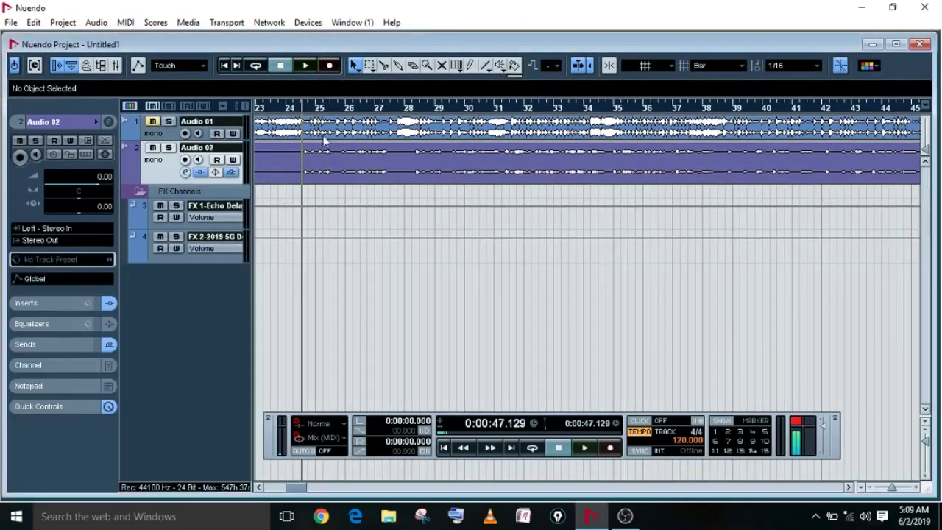
{"action": "left_click", "coordinate": [306, 65]}
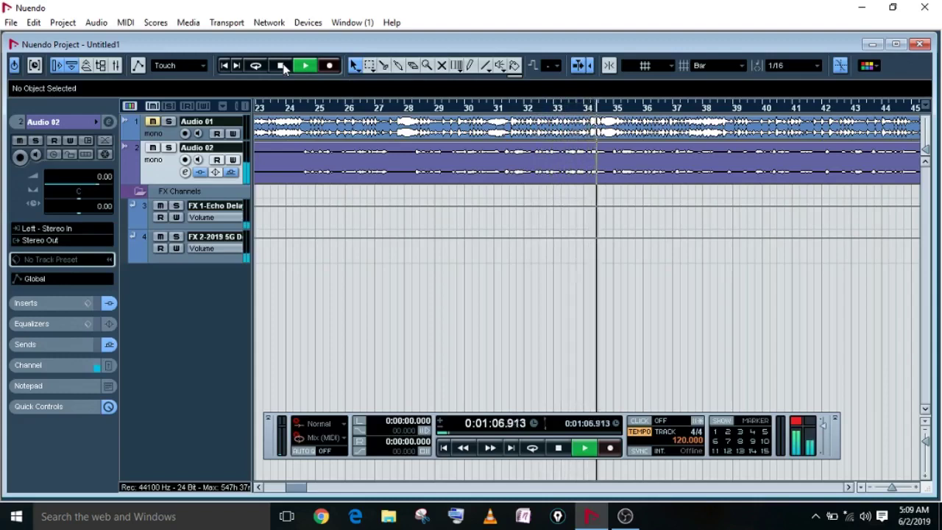
{"action": "left_click", "coordinate": [281, 66]}
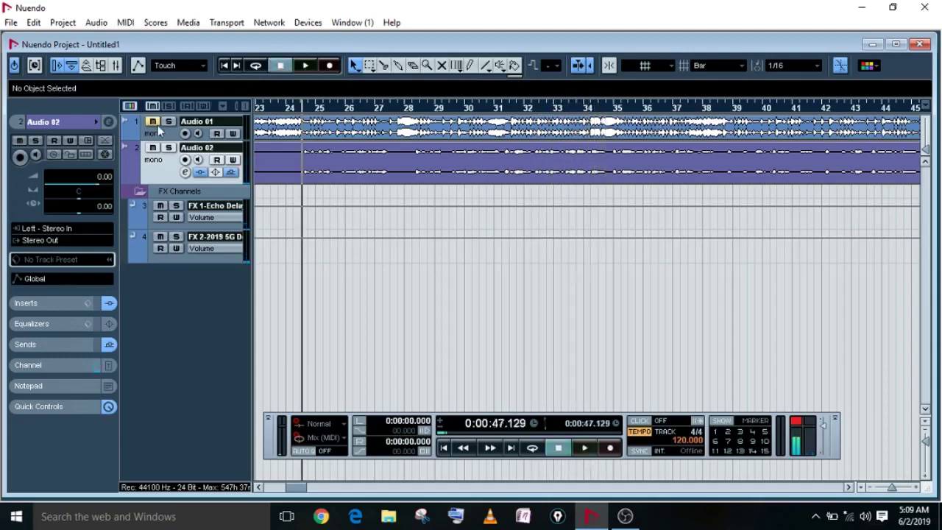
{"action": "double_click", "coordinate": [189, 45]}
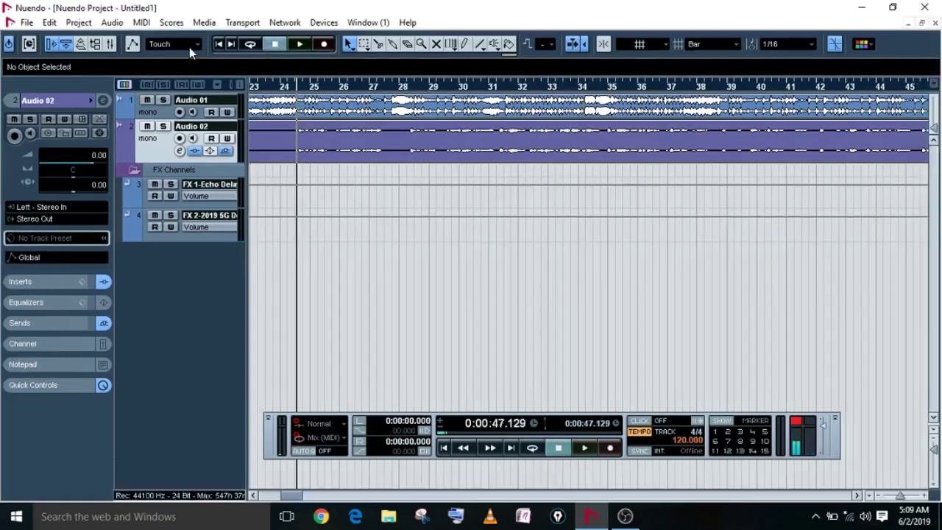
- Open Audio 02's channel settings to review the Auto-Tune insert and the two delay sends
{"action": "left_click", "coordinate": [180, 151]}
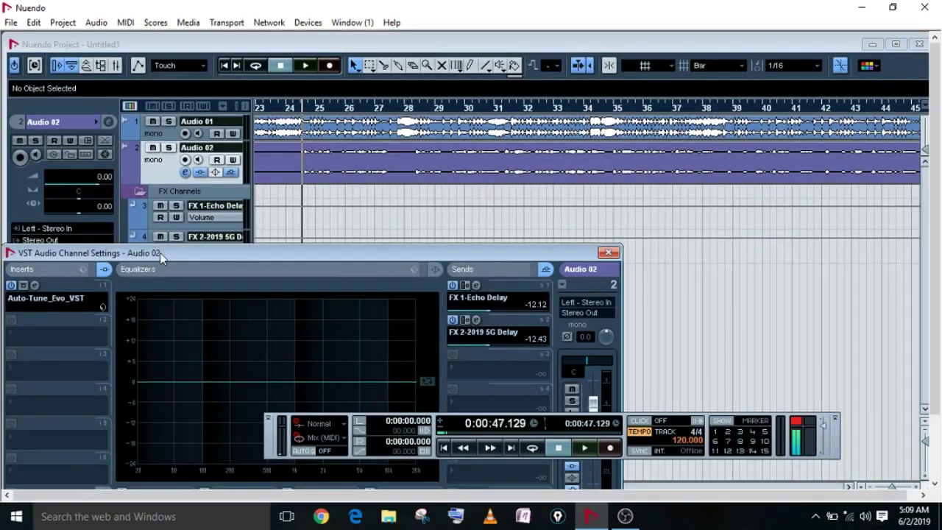
{"action": "left_click_drag", "start_coordinate": [160, 252], "coordinate": [217, 237]}
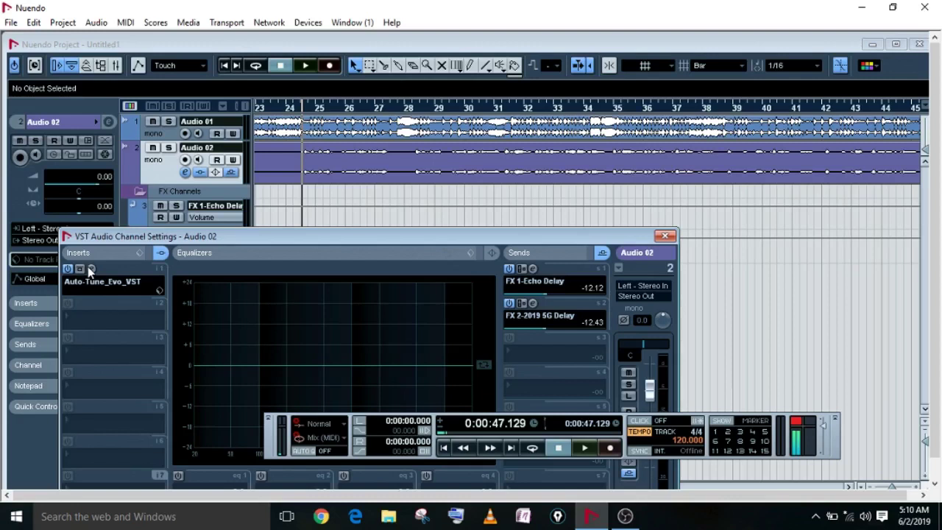
- Set Audio 01's volume to 0 and play back a short part of the mix to check the balance
{"action": "left_click", "coordinate": [166, 133]}
{"action": "double_click", "coordinate": [103, 178]}
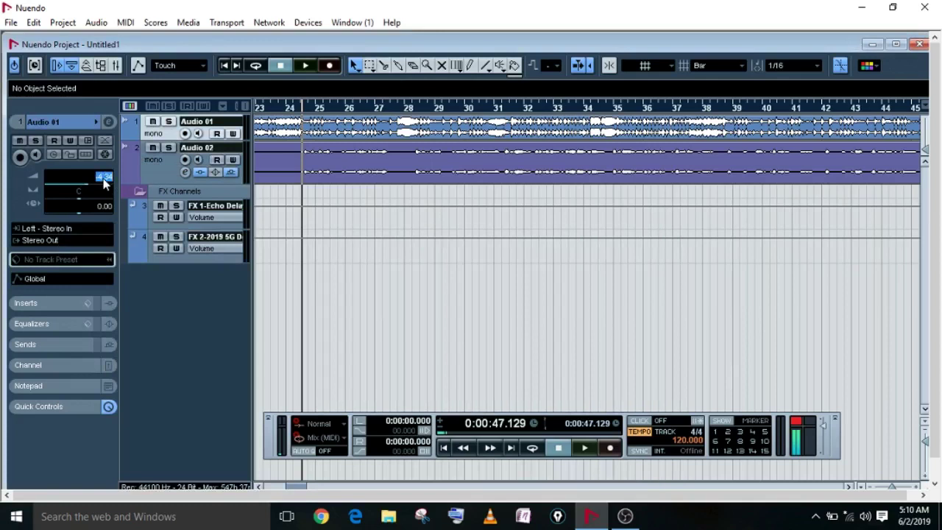
{"action": "type", "text": "0"}
{"action": "key", "text": "Return"}
{"action": "left_click", "coordinate": [308, 66]}
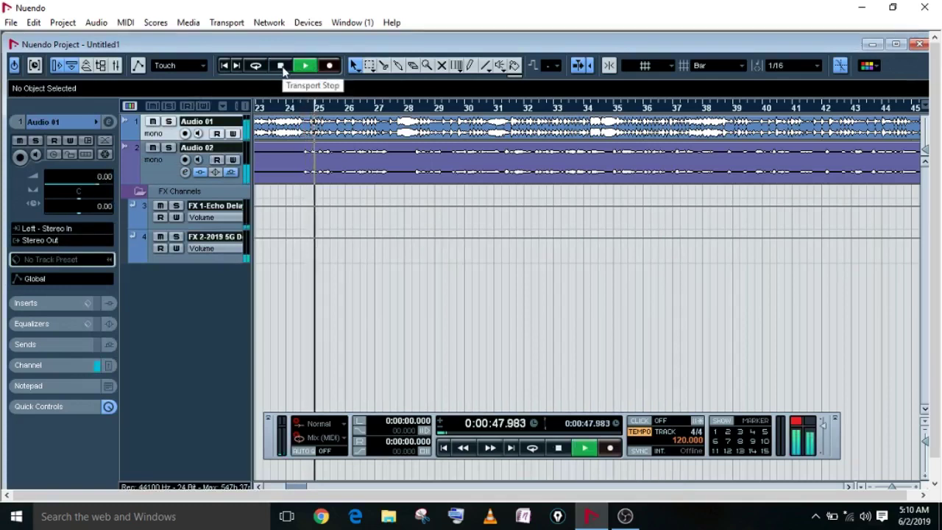
{"action": "left_click", "coordinate": [281, 66]}
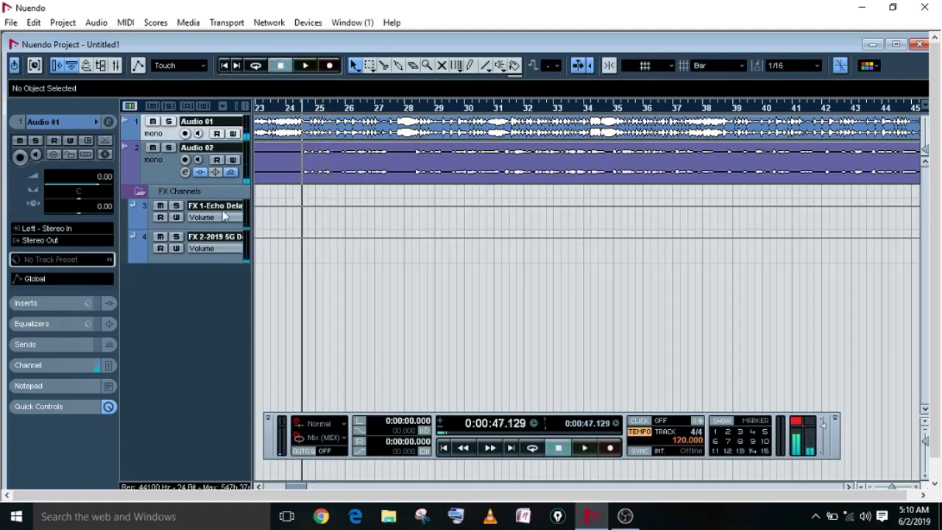
- Load the CLA-2A Mono compressor into the second insert slot of Audio 02, leaving its default preset, and close its window
{"action": "left_click", "coordinate": [186, 169]}
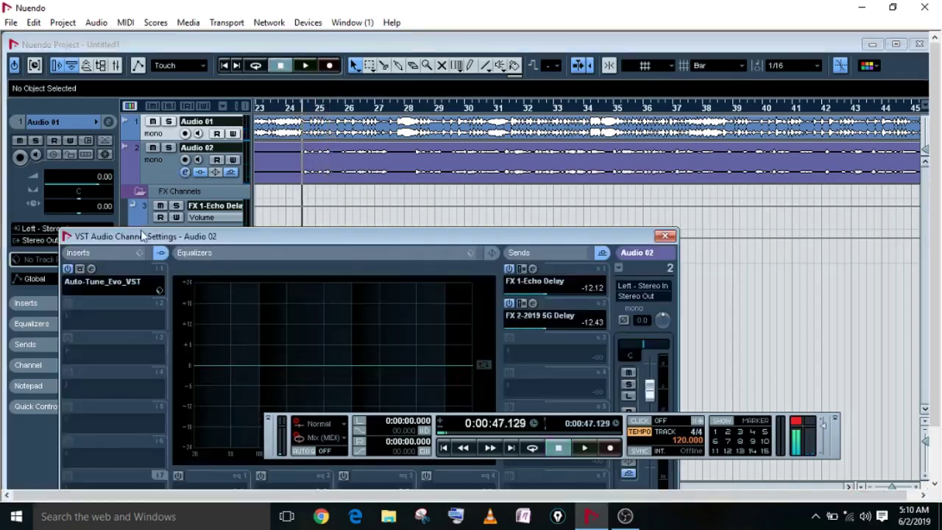
{"action": "left_click_drag", "start_coordinate": [142, 231], "coordinate": [181, 127]}
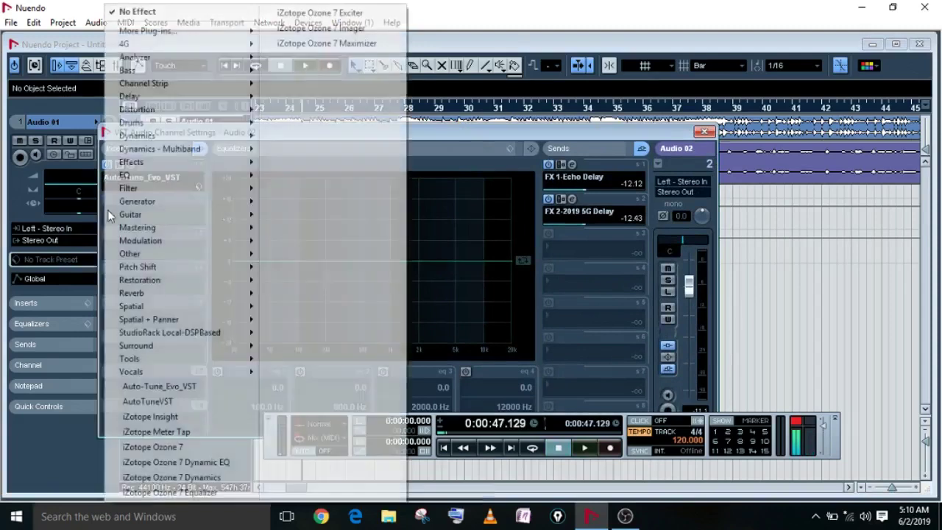
{"action": "left_click", "coordinate": [176, 199]}
{"action": "mouse_move", "coordinate": [181, 173]}
{"action": "mouse_move", "coordinate": [184, 135]}
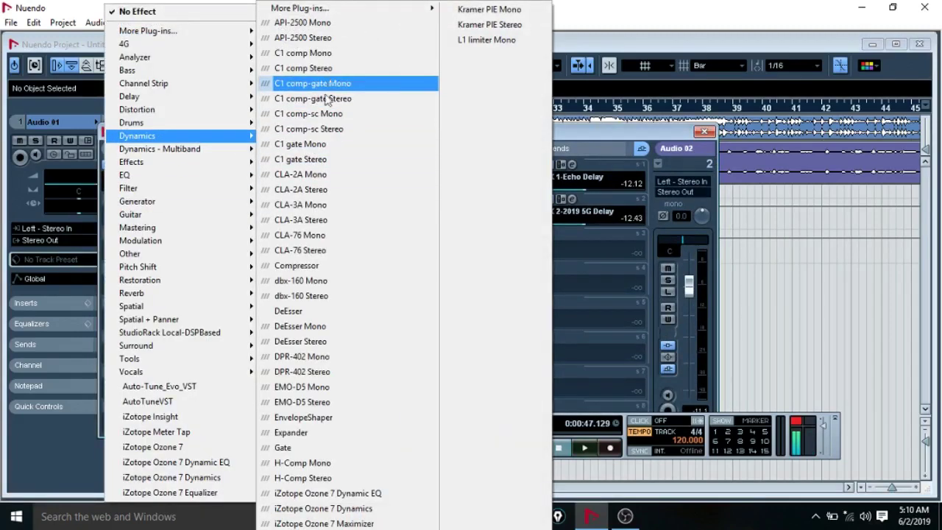
{"action": "left_click", "coordinate": [302, 174]}
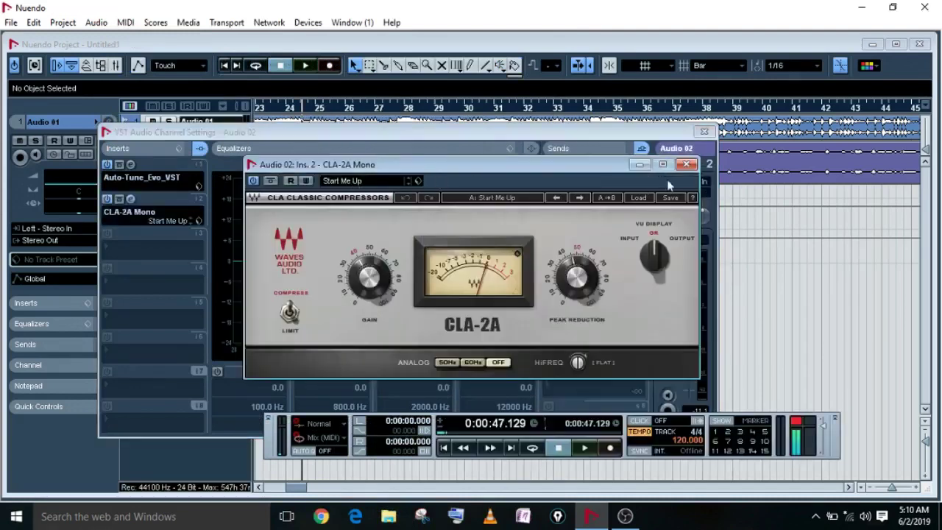
{"action": "left_click", "coordinate": [686, 164]}
- Load CLA-76 Mono into the third insert slot of Audio 02 with the CLA-76 Full Reset preset, and close its window
{"action": "left_click", "coordinate": [121, 252]}
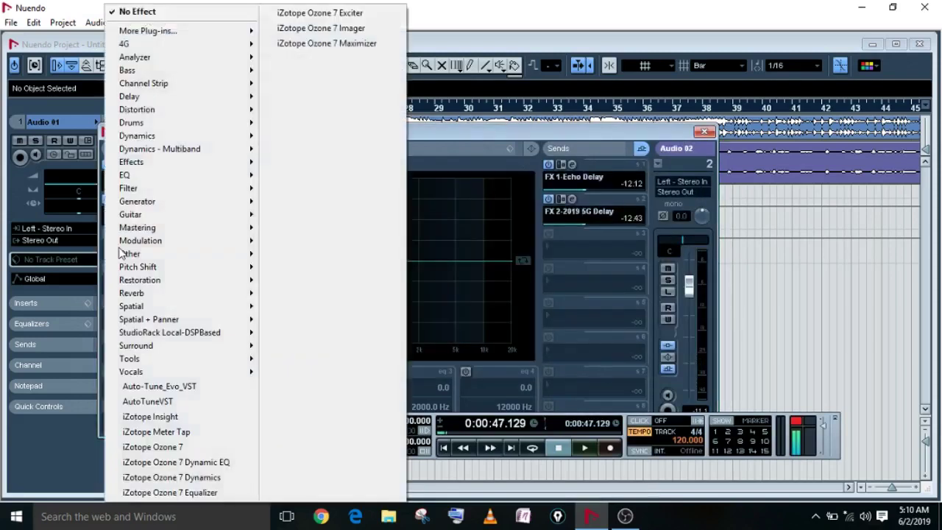
{"action": "mouse_move", "coordinate": [217, 137]}
{"action": "left_click", "coordinate": [318, 234]}
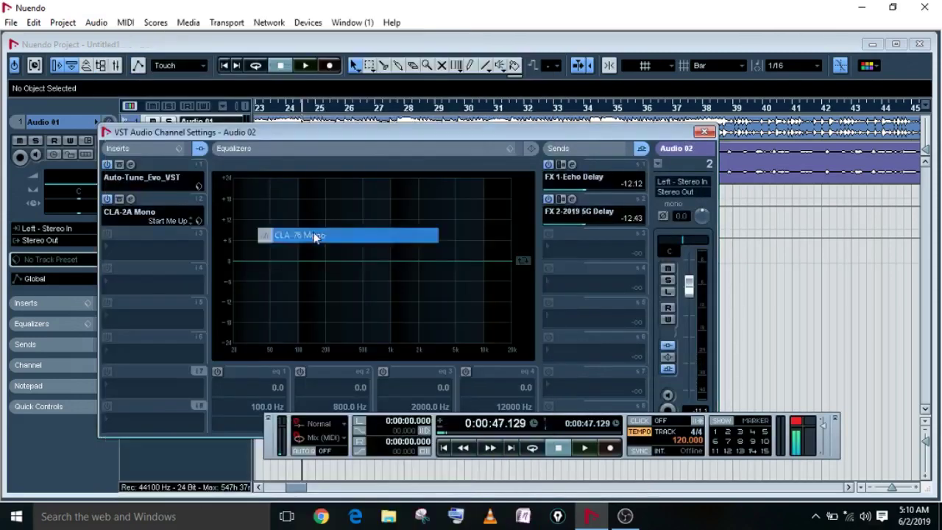
{"action": "left_click", "coordinate": [333, 183]}
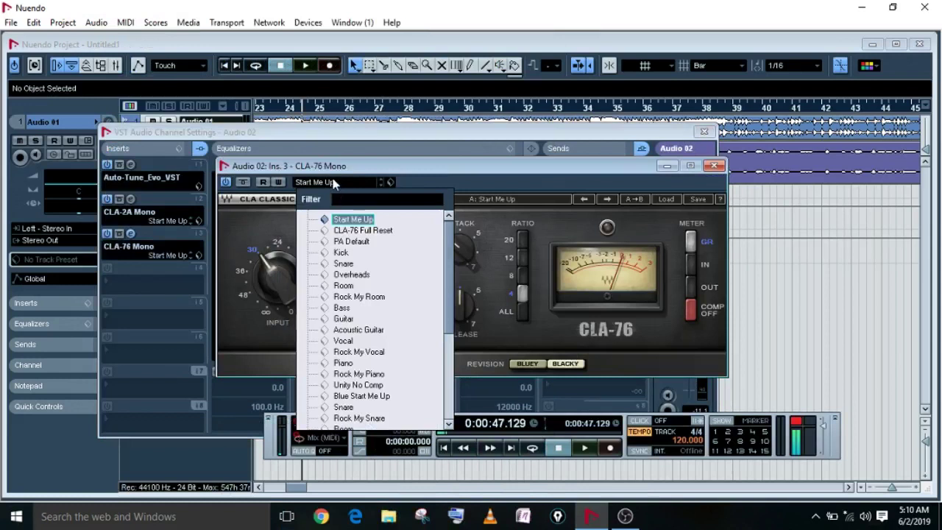
{"action": "left_click", "coordinate": [351, 232]}
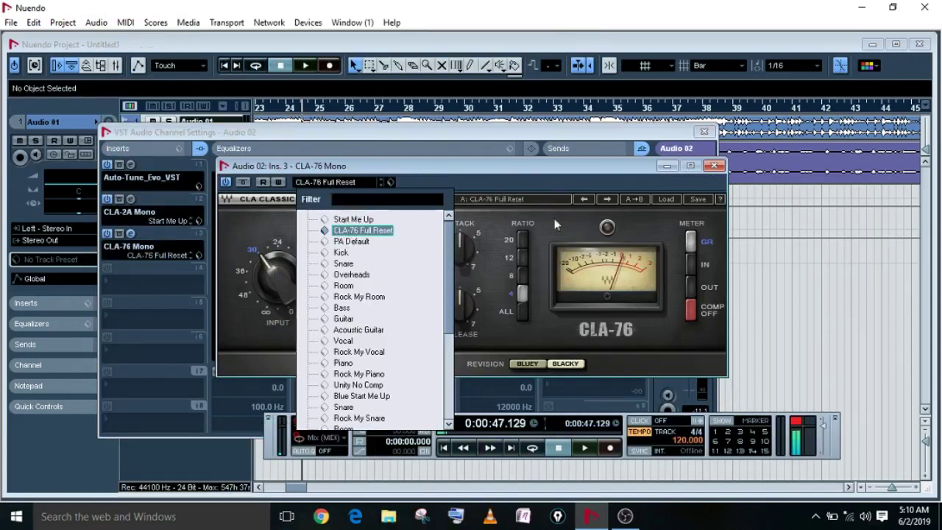
{"action": "left_click", "coordinate": [713, 166]}
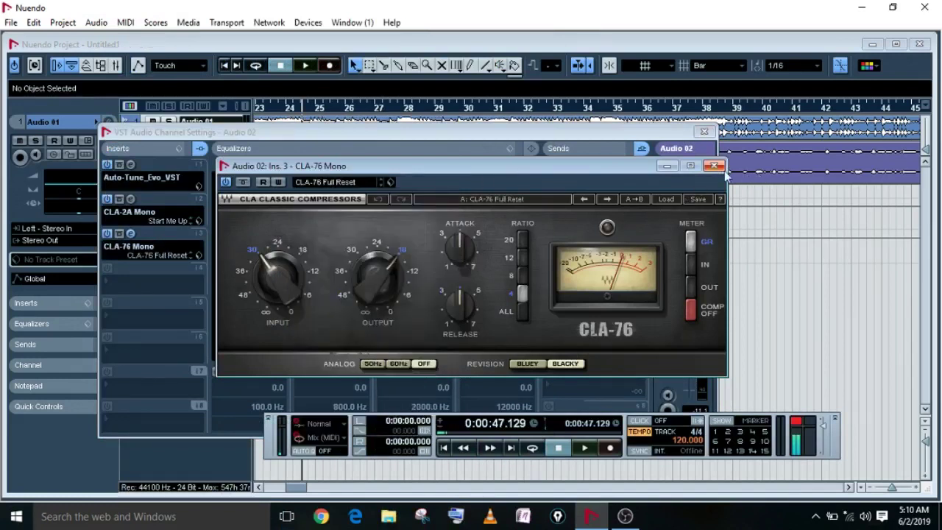
{"action": "left_click", "coordinate": [717, 167]}
- Load the Maximizer dynamics plug-in into the fourth insert slot of Audio 02
{"action": "left_click", "coordinate": [105, 286]}
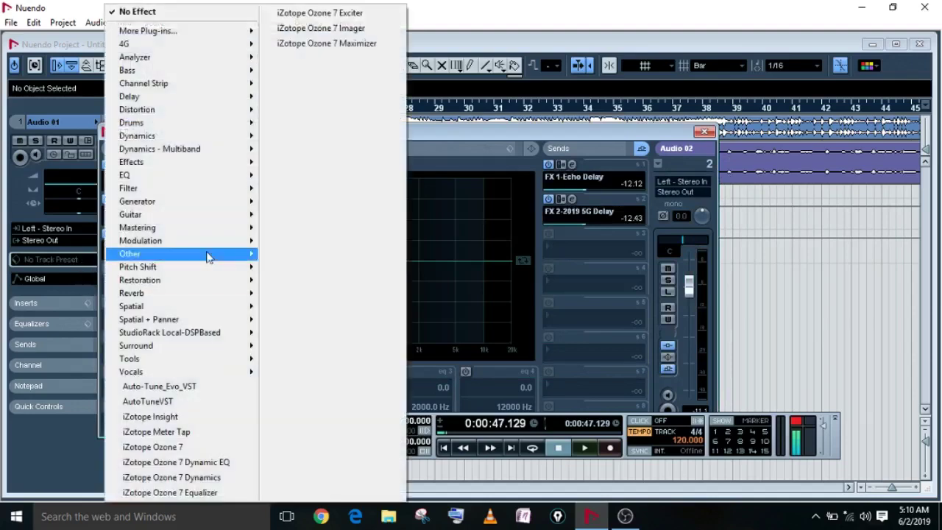
{"action": "mouse_move", "coordinate": [191, 141]}
{"action": "mouse_move", "coordinate": [309, 8]}
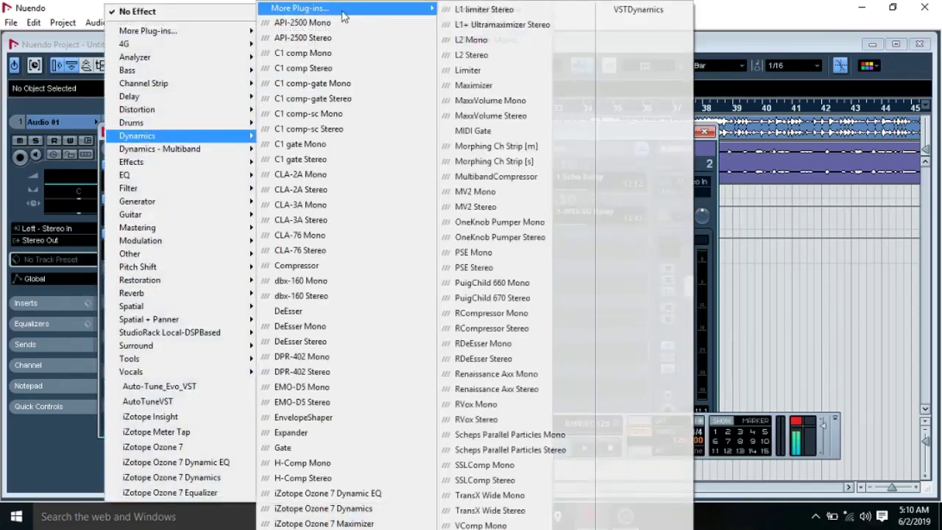
{"action": "left_click", "coordinate": [499, 90]}
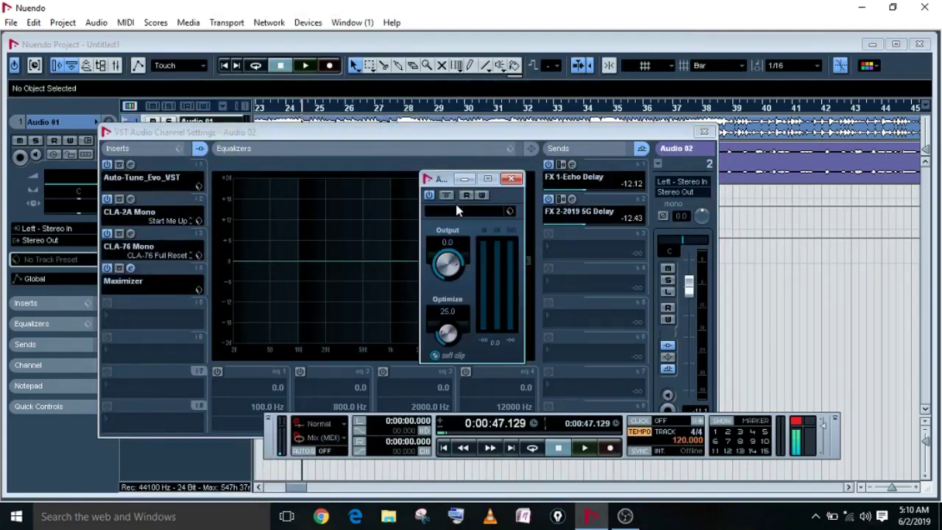
- Apply the Shred Master preset to the Maximizer on Audio 02 and close its window
{"action": "left_click", "coordinate": [457, 211]}
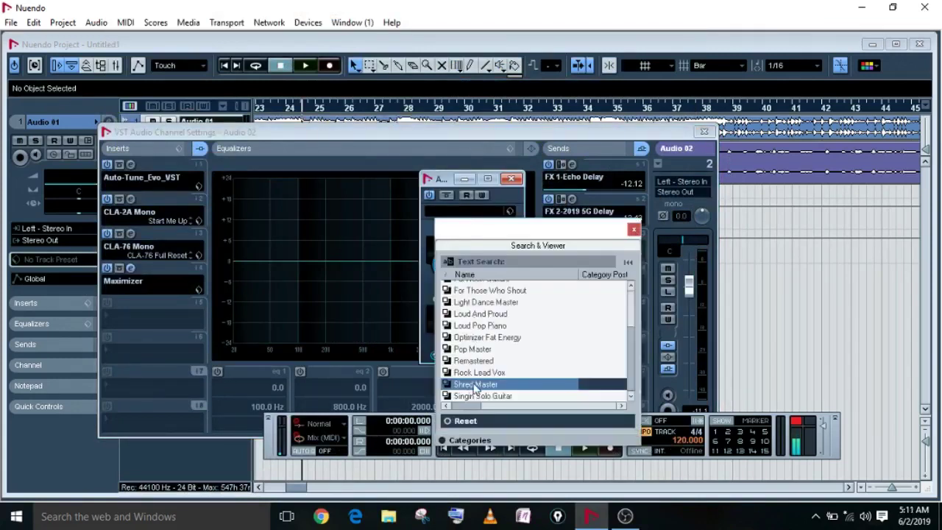
{"action": "double_click", "coordinate": [474, 385]}
{"action": "left_click", "coordinate": [510, 179]}
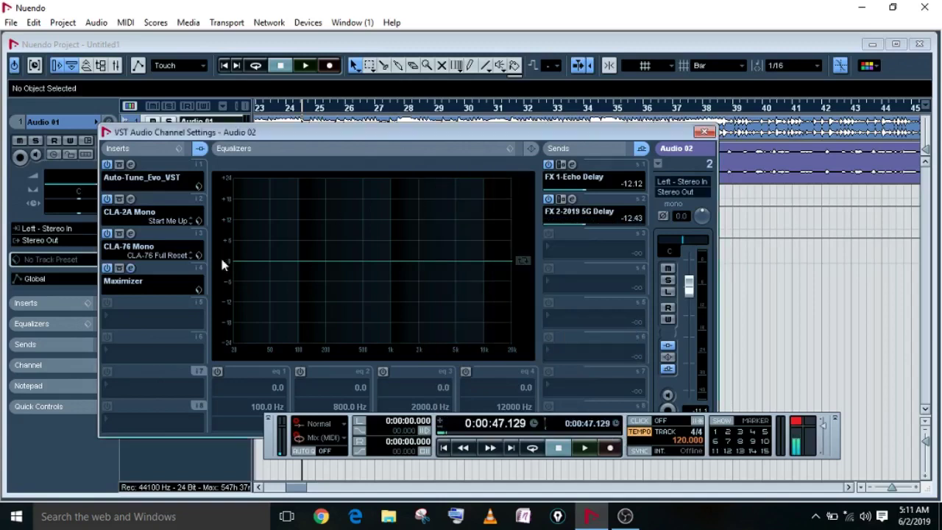
- Load MultibandCompressor into the fifth insert slot of Audio 02 with the Ballad Master 2 preset, and close its window
{"action": "left_click", "coordinate": [119, 319]}
{"action": "mouse_move", "coordinate": [184, 136]}
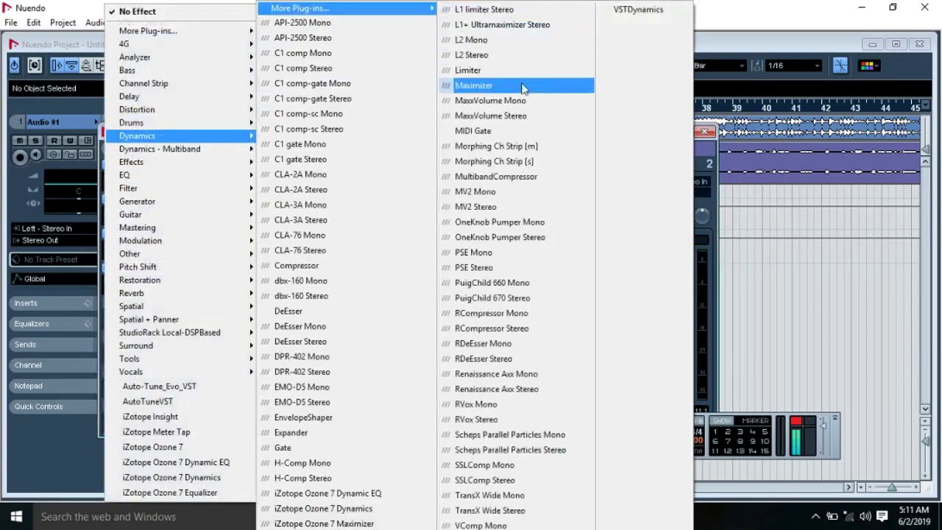
{"action": "left_click", "coordinate": [498, 177]}
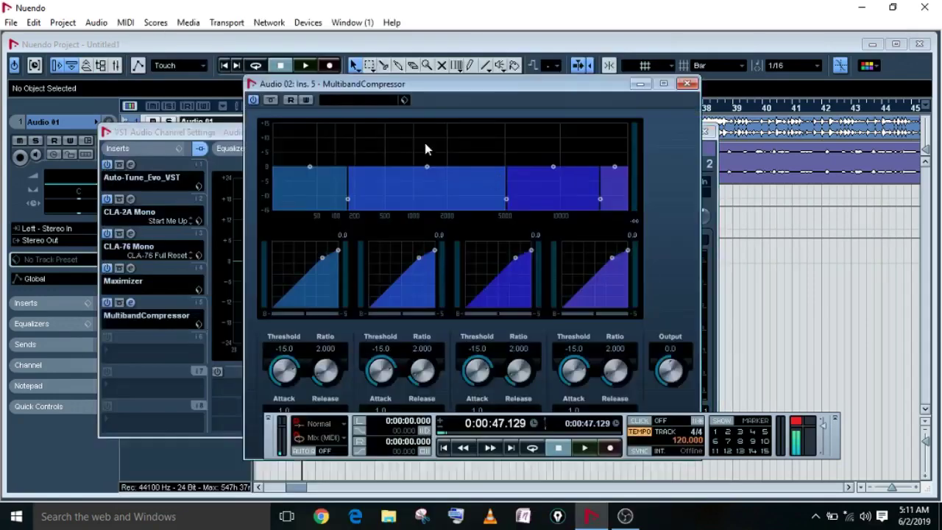
{"action": "left_click", "coordinate": [353, 96]}
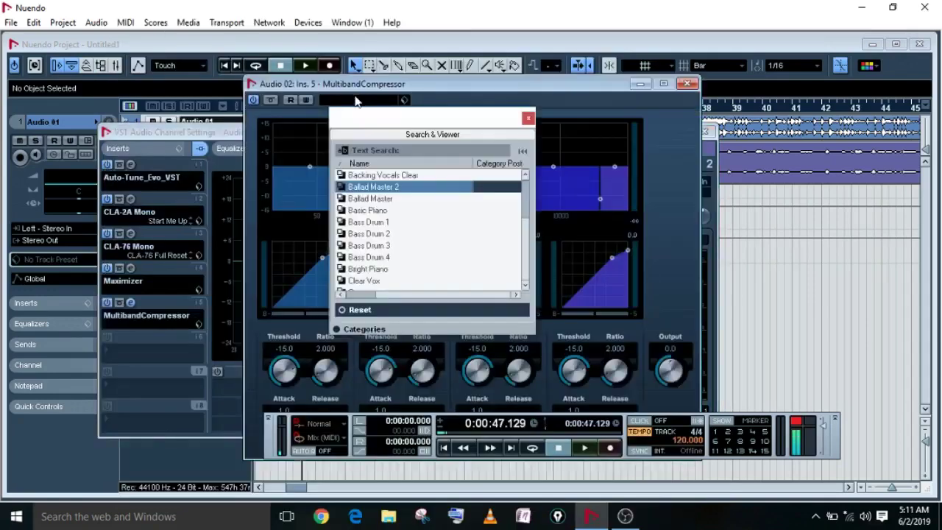
{"action": "double_click", "coordinate": [377, 189]}
{"action": "left_click", "coordinate": [687, 83]}
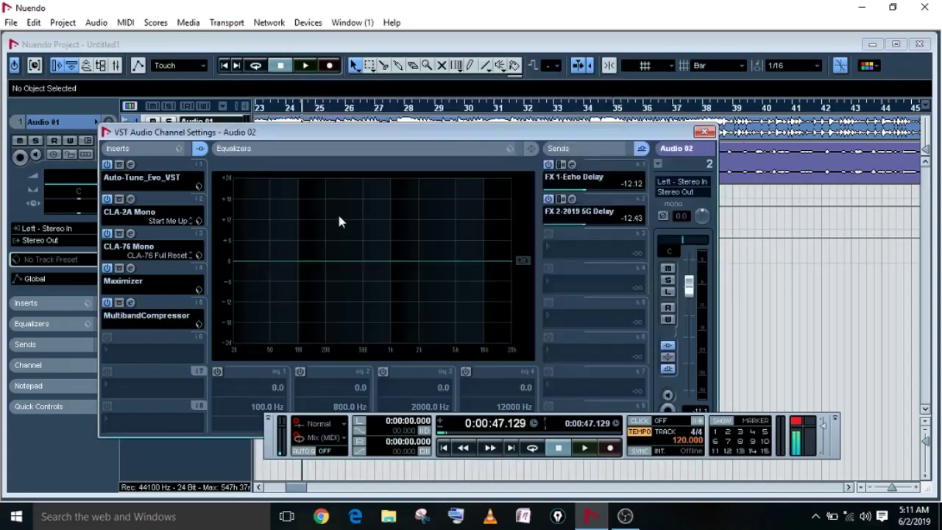
- Load dbx-160 Mono into the sixth insert slot of Audio 02 with the Lead Vocal Over Compressed preset, and close its window
{"action": "left_click", "coordinate": [119, 350]}
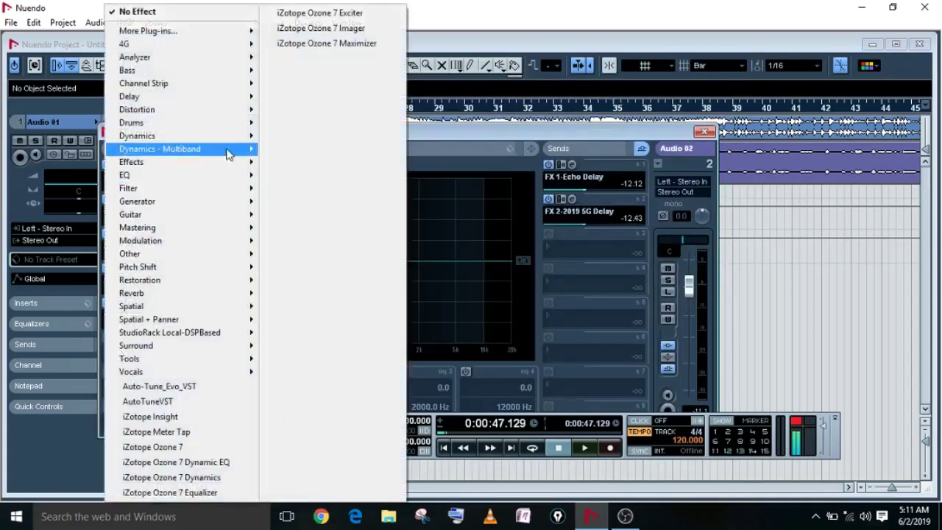
{"action": "mouse_move", "coordinate": [242, 135]}
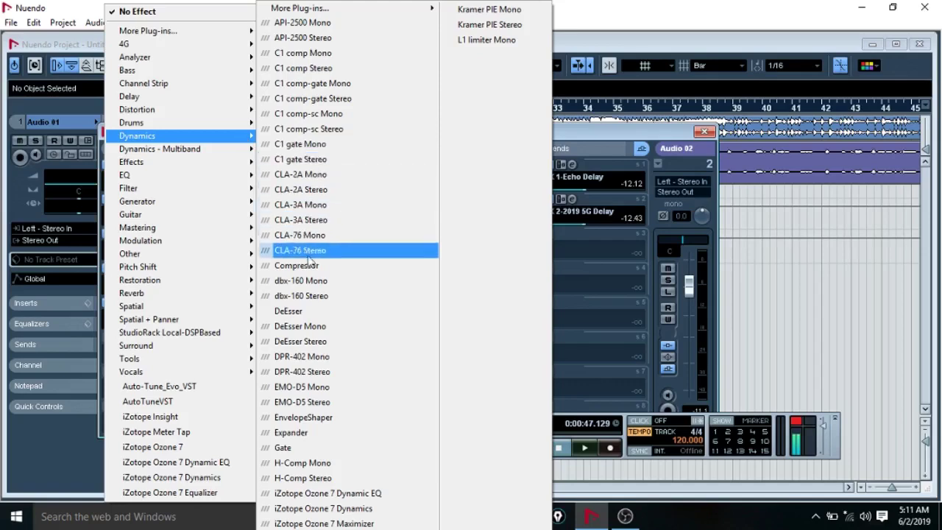
{"action": "left_click", "coordinate": [303, 282]}
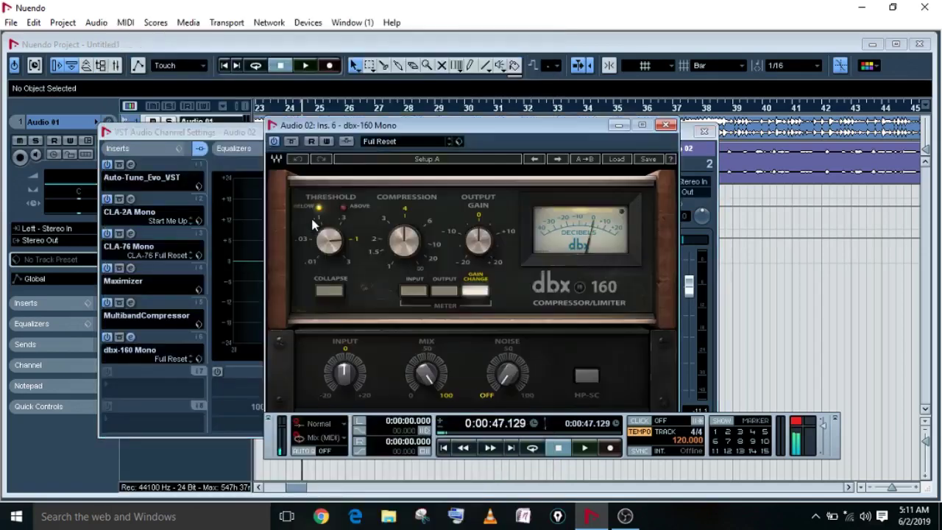
{"action": "left_click", "coordinate": [405, 141]}
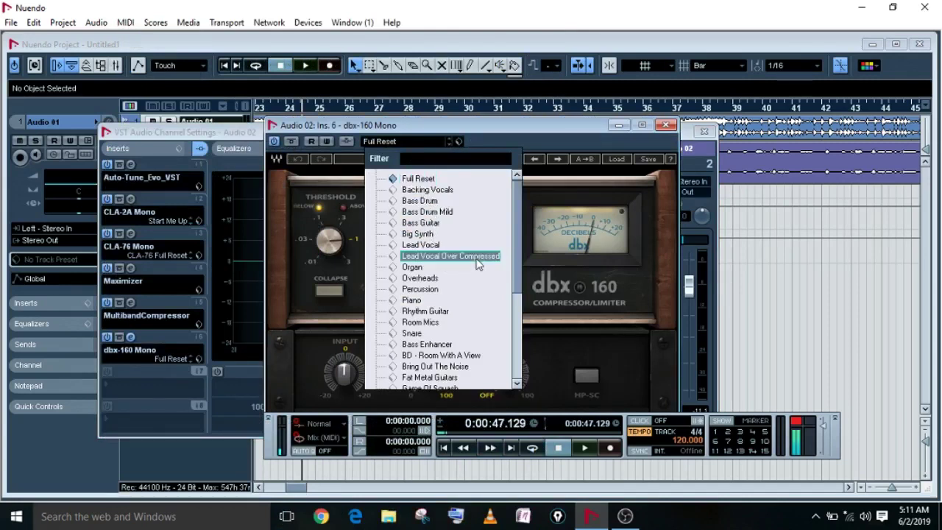
{"action": "left_click", "coordinate": [441, 255]}
{"action": "left_click", "coordinate": [665, 125]}
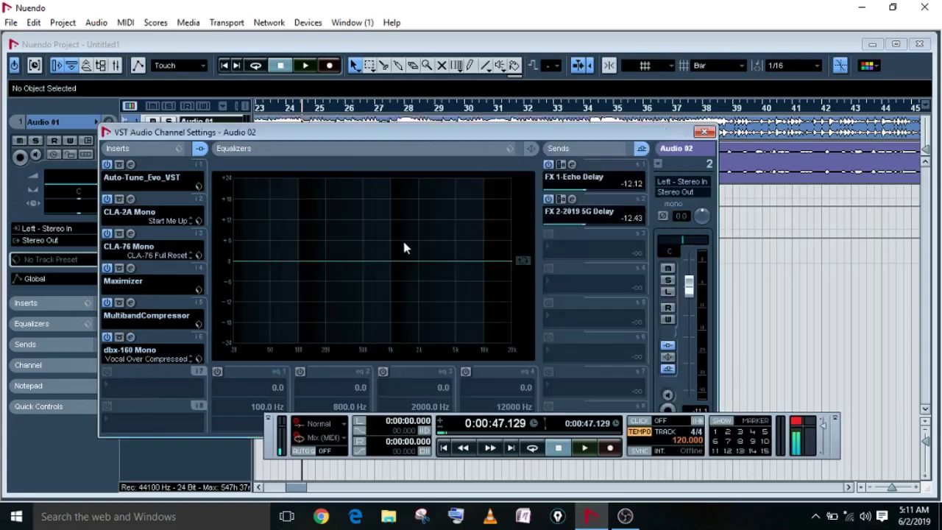
- Load PingPongDelay into the seventh insert slot of Audio 02 and set its mix to 15
{"action": "left_click", "coordinate": [110, 386]}
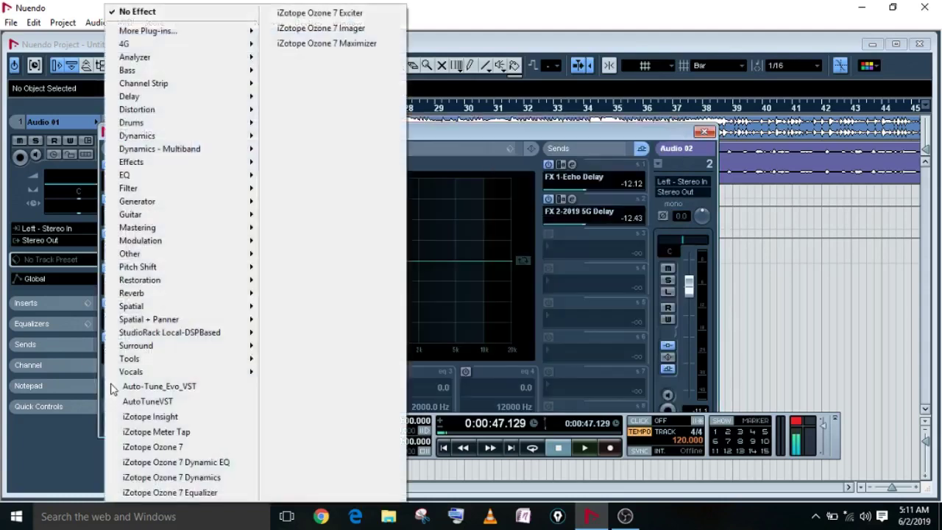
{"action": "mouse_move", "coordinate": [234, 143]}
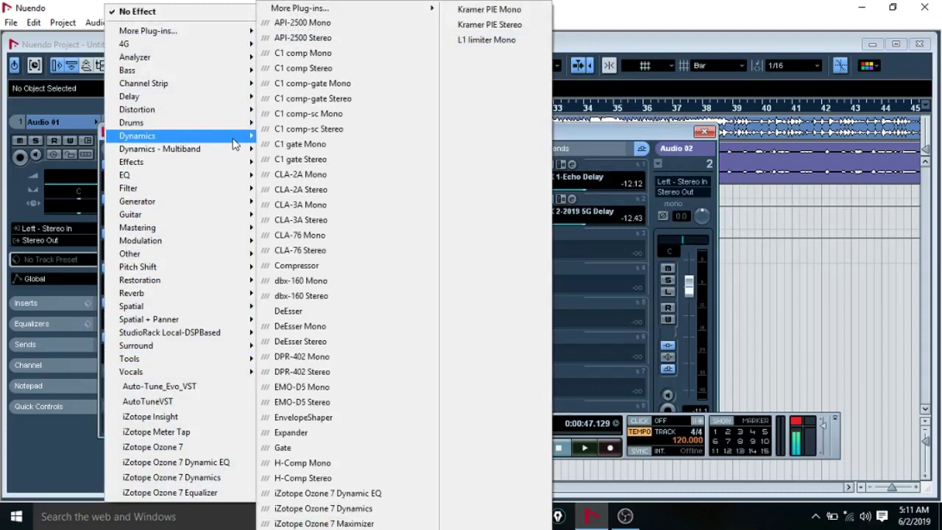
{"action": "mouse_move", "coordinate": [206, 101]}
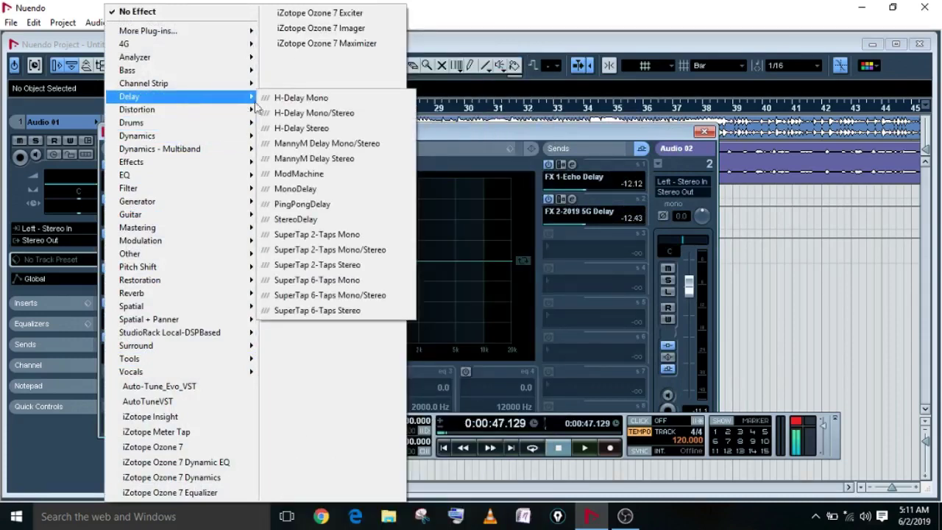
{"action": "left_click", "coordinate": [329, 207]}
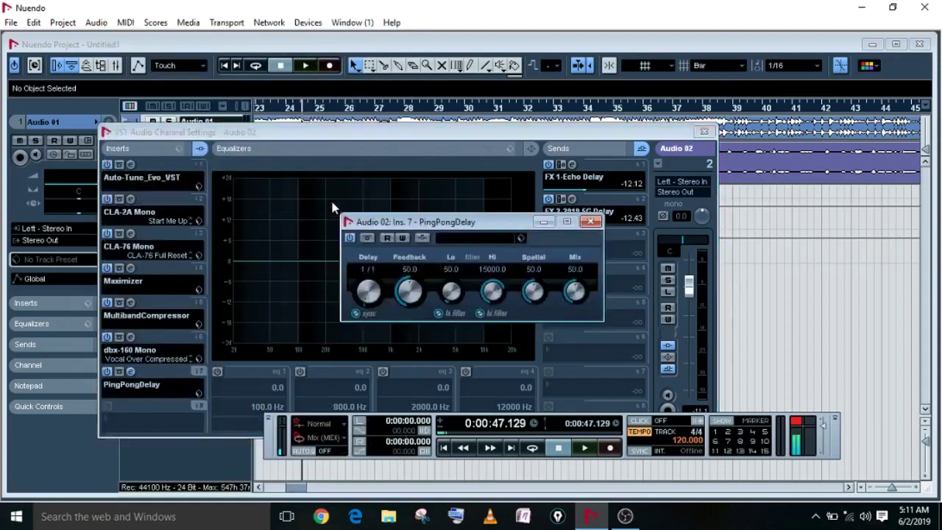
{"action": "left_click", "coordinate": [482, 237]}
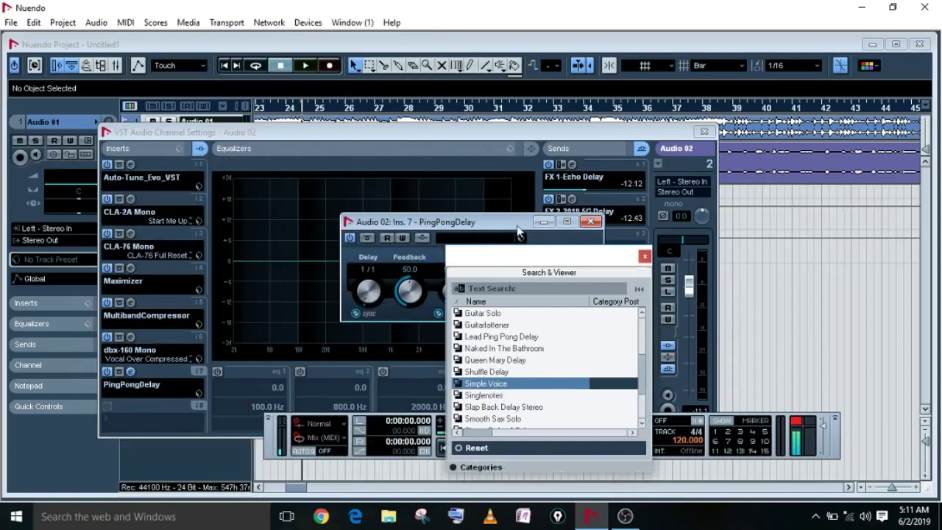
{"action": "left_click", "coordinate": [519, 234]}
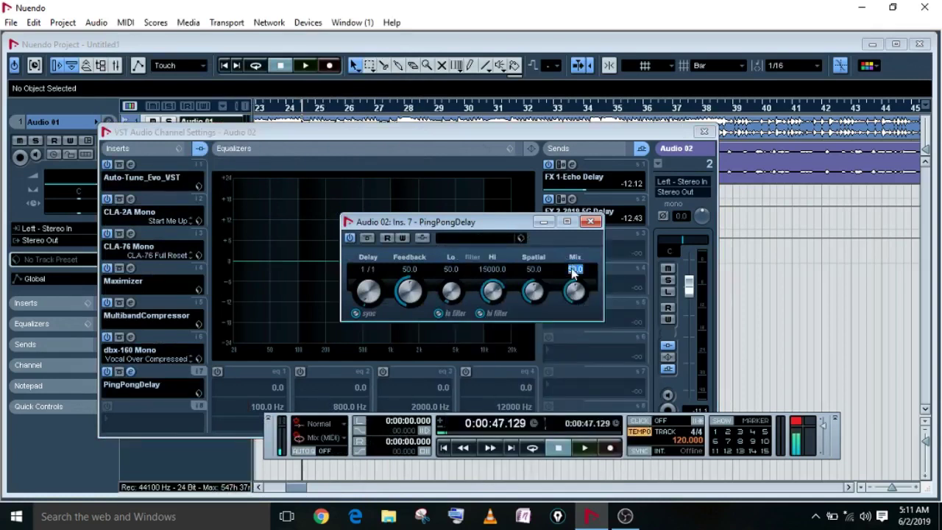
{"action": "type", "text": "16"}
{"action": "key", "text": "Return"}
- Move the delay and channel settings windows off the tracks and play back a few seconds of the mix
{"action": "left_click_drag", "start_coordinate": [456, 231], "coordinate": [582, 195]}
{"action": "left_click_drag", "start_coordinate": [439, 134], "coordinate": [323, 260]}
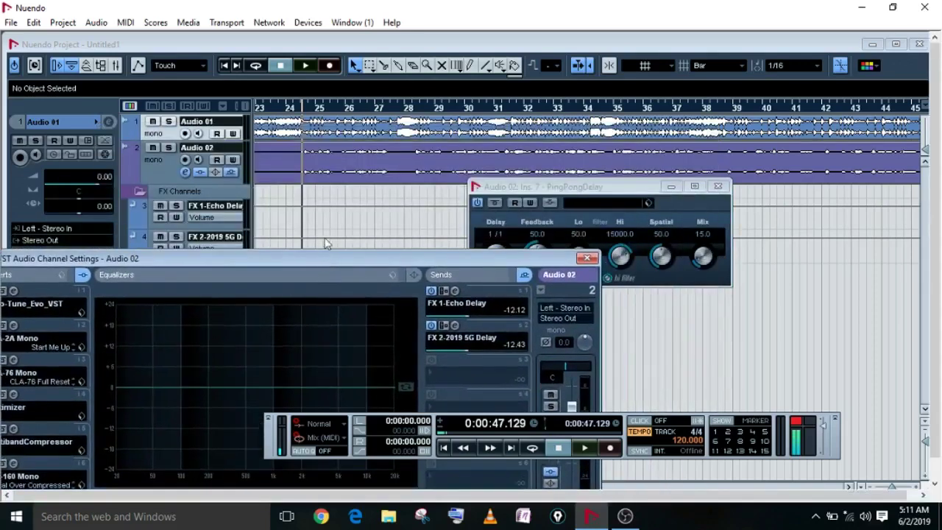
{"action": "left_click", "coordinate": [306, 66]}
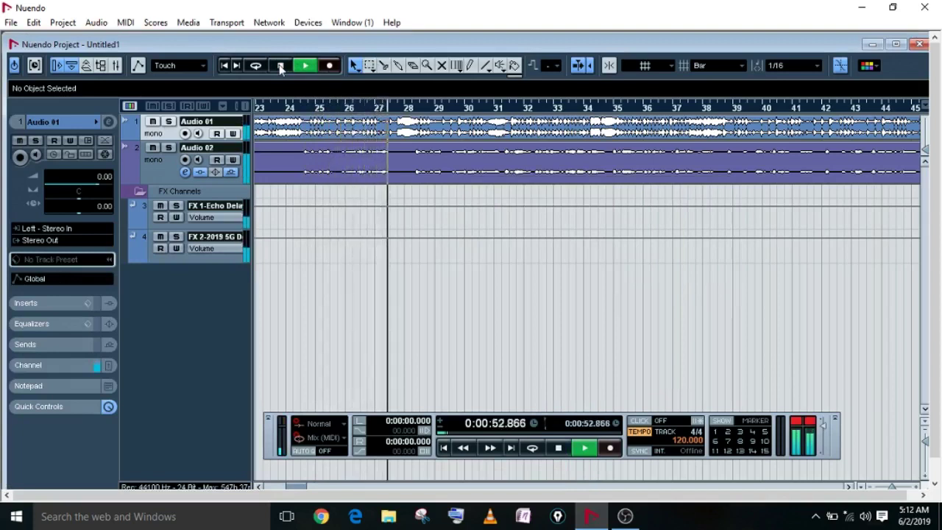
{"action": "left_click", "coordinate": [280, 66]}
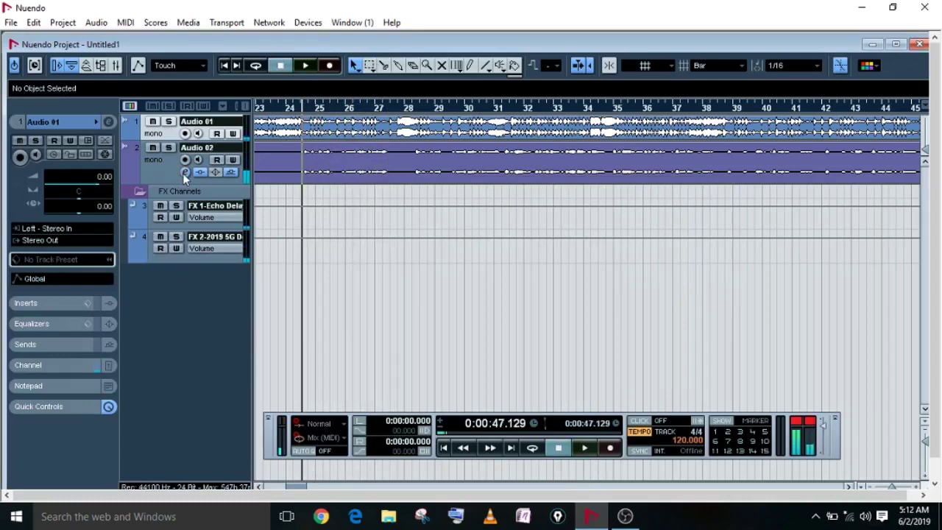
- Set the mix of the PingPongDelay on Audio 02 to 7 and close the plug-in window
{"action": "left_click", "coordinate": [184, 172]}
{"action": "left_click_drag", "start_coordinate": [151, 258], "coordinate": [182, 118]}
{"action": "left_click", "coordinate": [66, 358]}
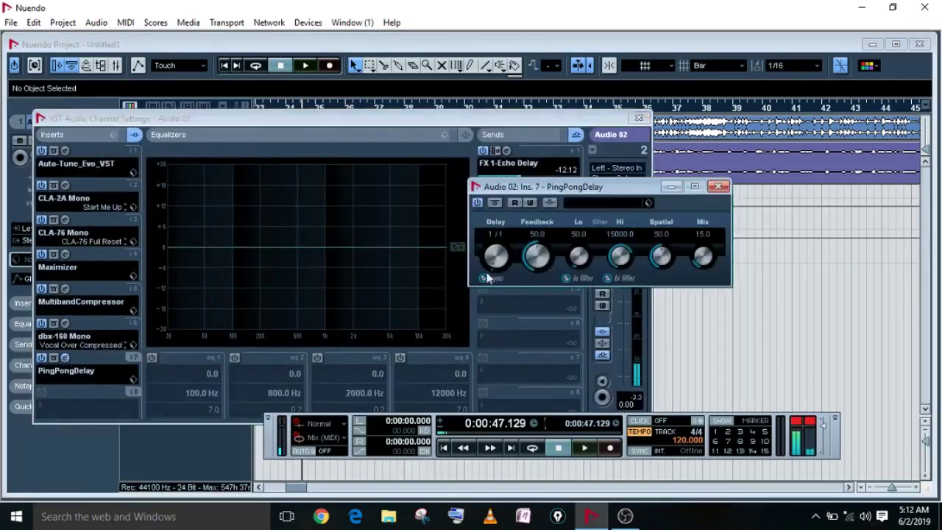
{"action": "left_click", "coordinate": [700, 235]}
{"action": "type", "text": "7"}
{"action": "key", "text": "Return"}
{"action": "left_click", "coordinate": [717, 186]}
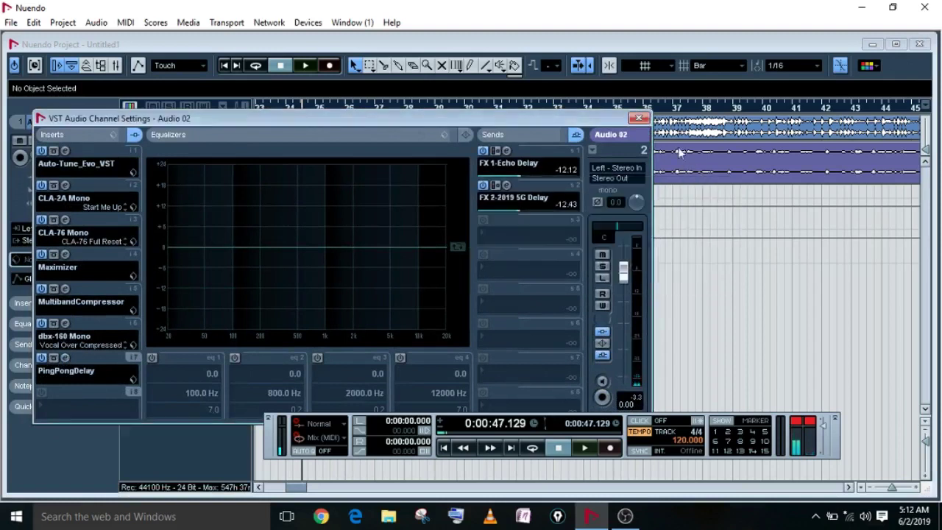
- Close the Audio 02 channel settings and play back part of the mix to hear the ping-pong delay
{"action": "left_click", "coordinate": [638, 117]}
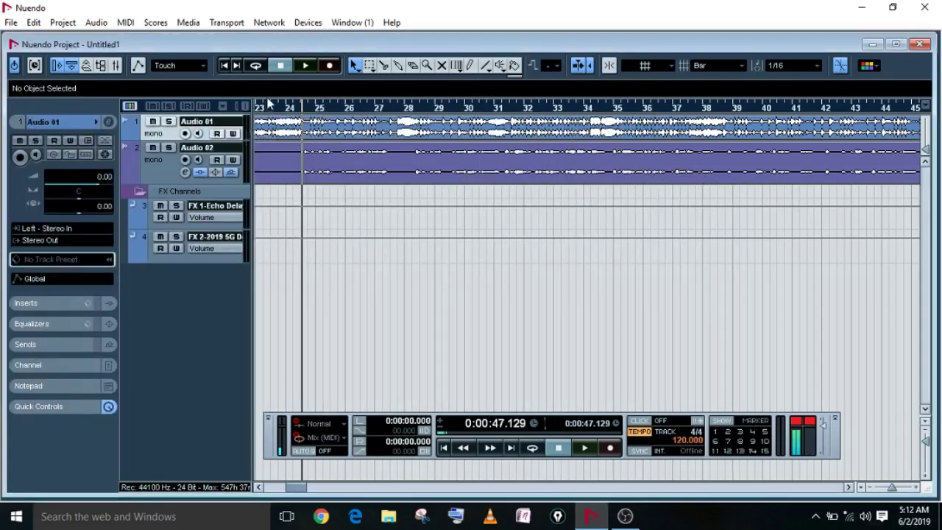
{"action": "key", "text": "space"}
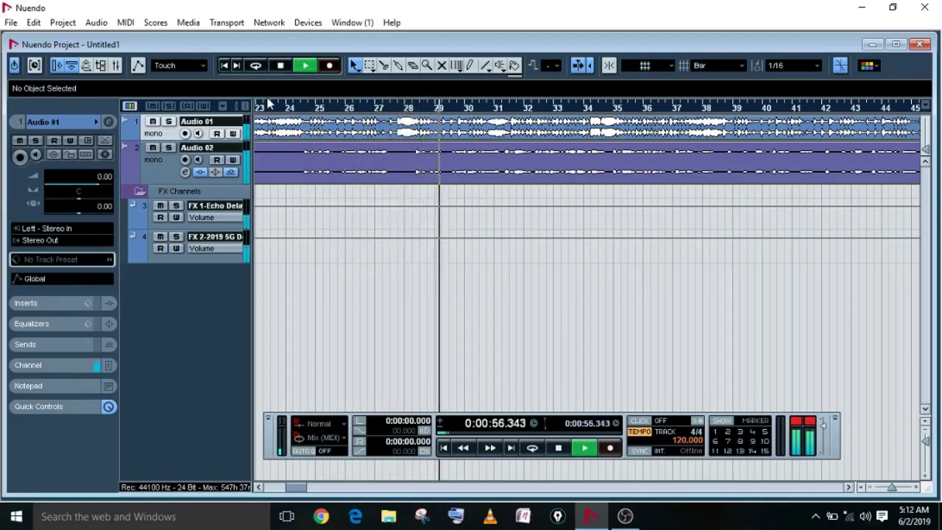
{"action": "key", "text": "space"}
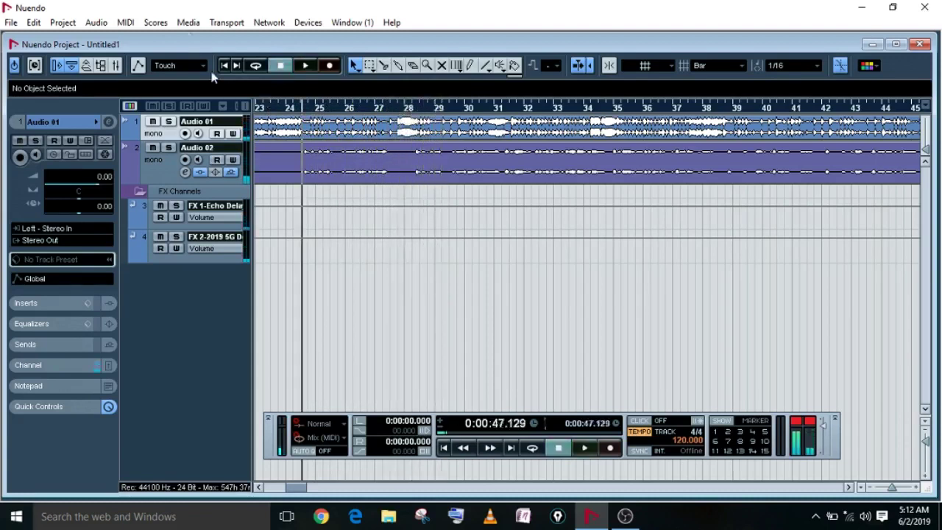
- Set Audio 02's PingPongDelay to an unsynced delay time of 8, listen to a short playback, and close the plug-in
{"action": "left_click", "coordinate": [185, 173]}
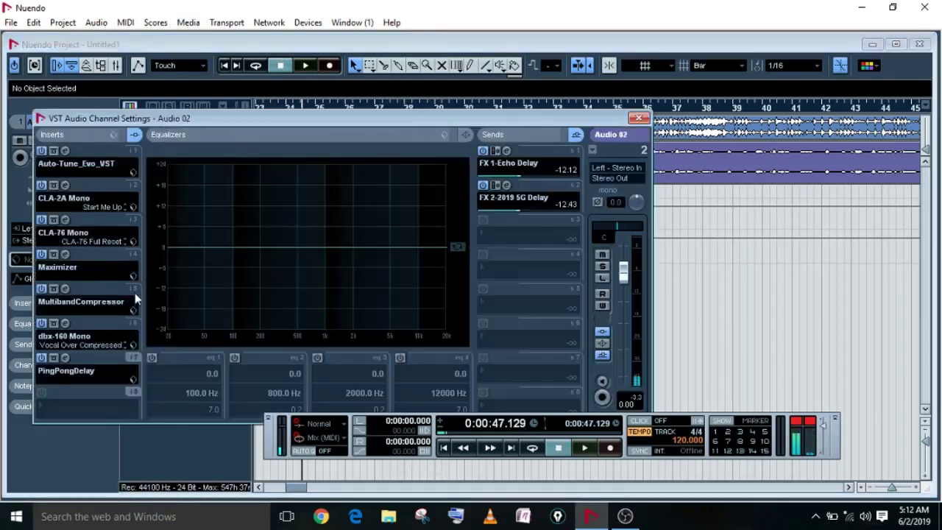
{"action": "left_click", "coordinate": [66, 357]}
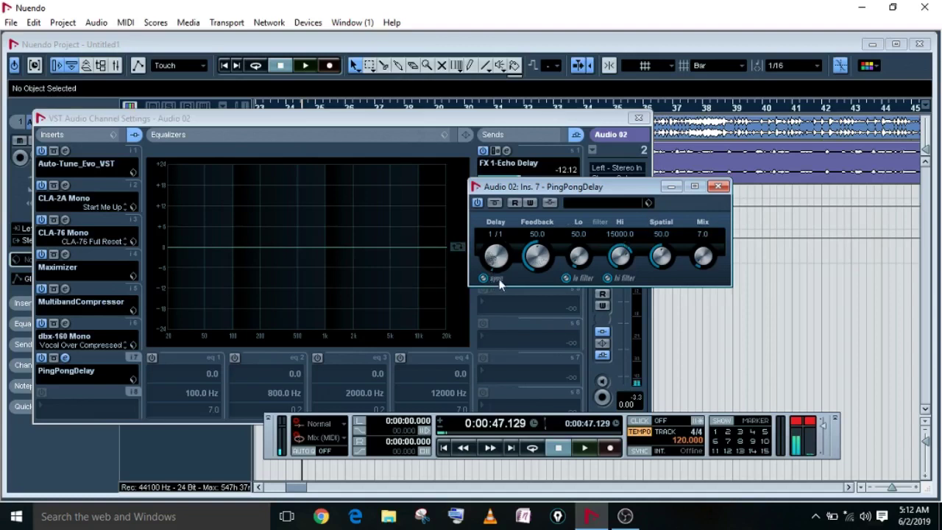
{"action": "left_click", "coordinate": [497, 234]}
{"action": "type", "text": "8"}
{"action": "key", "text": "space"}
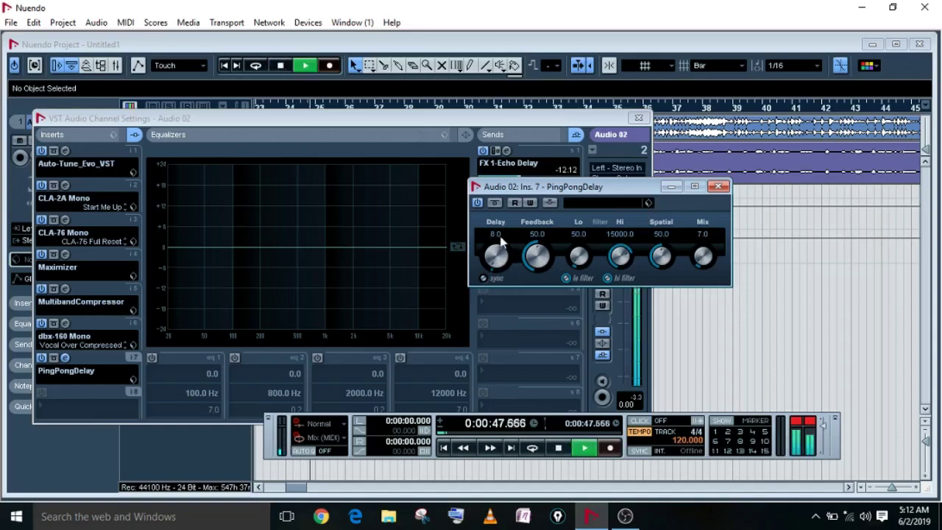
{"action": "key", "text": "space"}
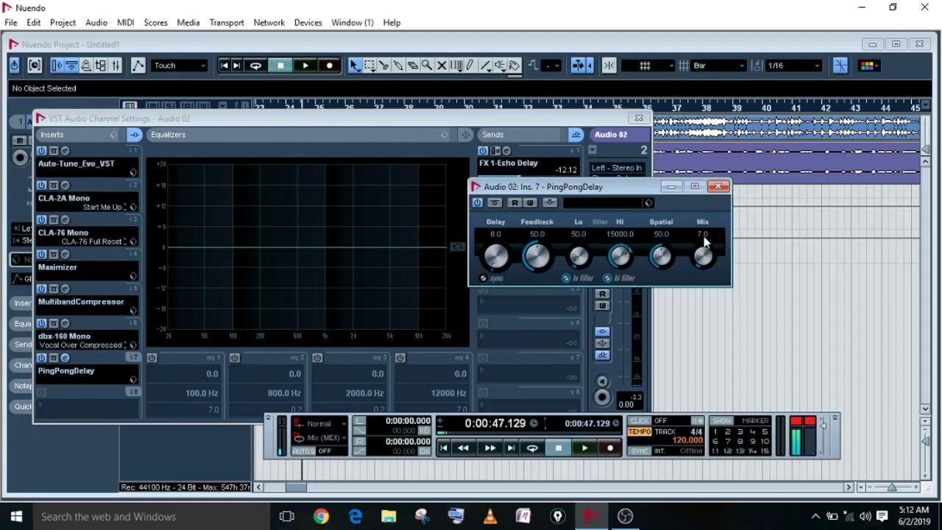
{"action": "left_click", "coordinate": [717, 187]}
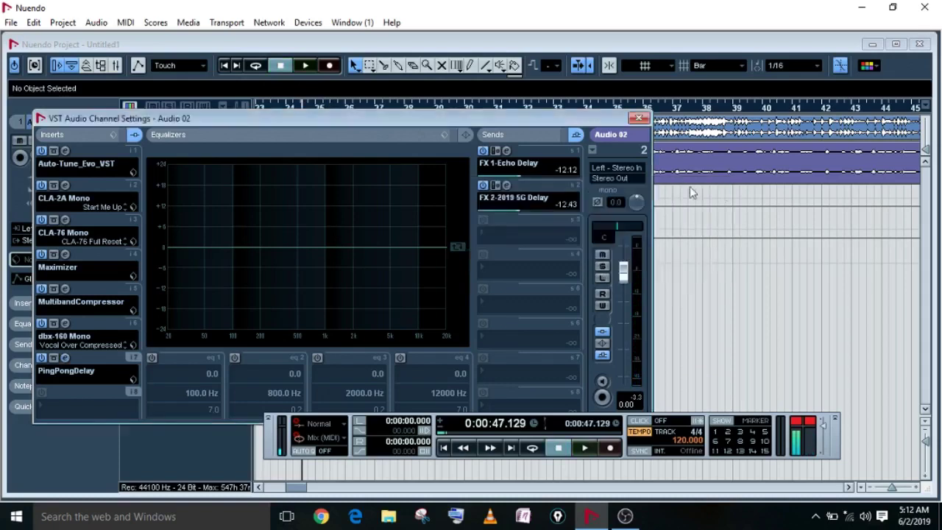
- Try equalizer presets on Audio 02, ending with the 245 Hz high-pass, -7.4 dB at 1374 Hz and 2.2 dB high-shelf at 5857 Hz
{"action": "left_click", "coordinate": [445, 134]}
{"action": "left_click", "coordinate": [471, 89]}
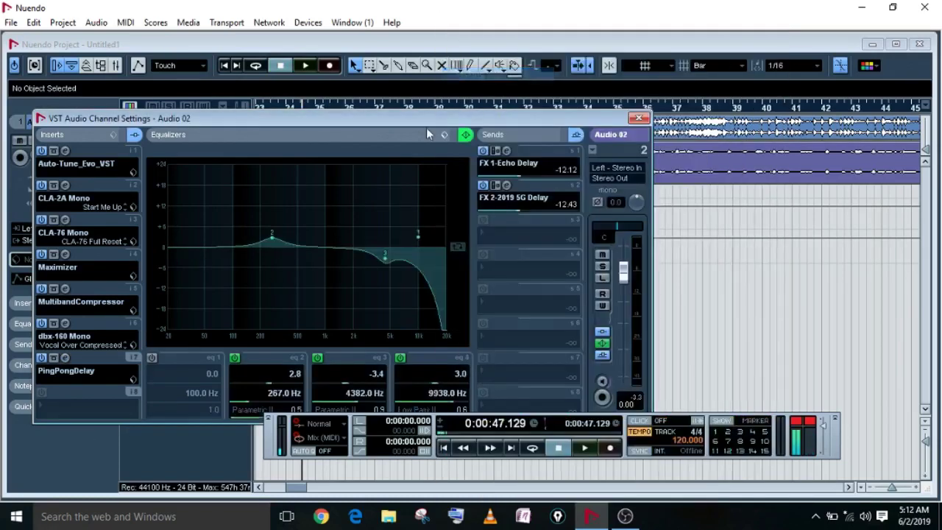
{"action": "left_click", "coordinate": [443, 136]}
{"action": "left_click", "coordinate": [454, 125]}
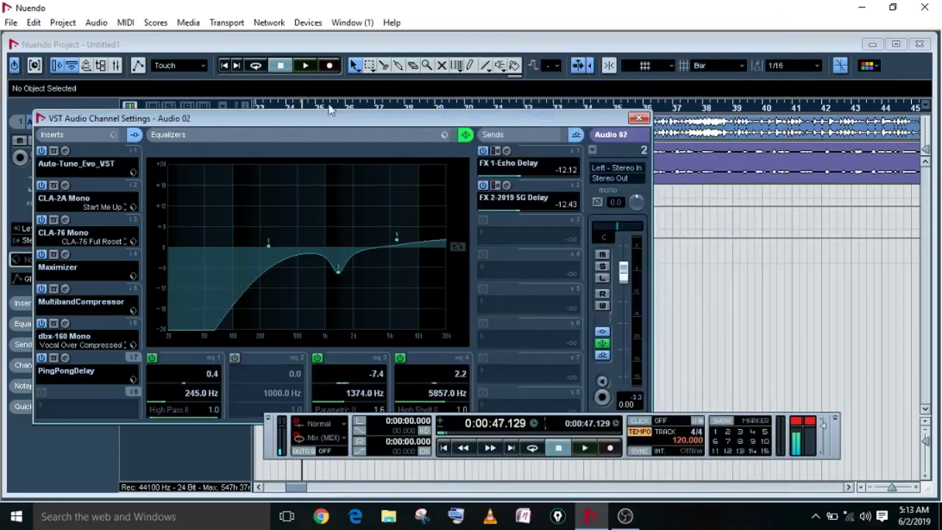
- Play back a few seconds of the mix to hear the equalized vocal, and reopen the Audio 02 channel settings
{"action": "left_click", "coordinate": [304, 65]}
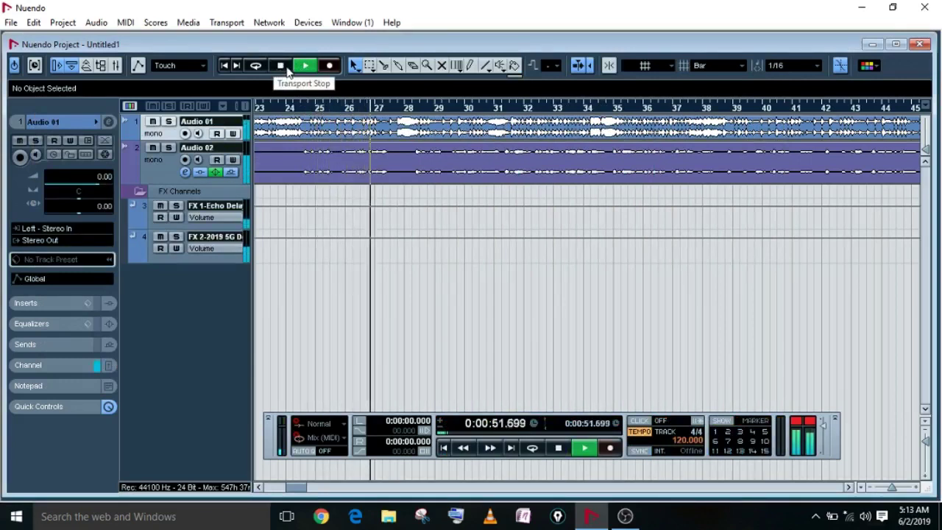
{"action": "left_click", "coordinate": [286, 66]}
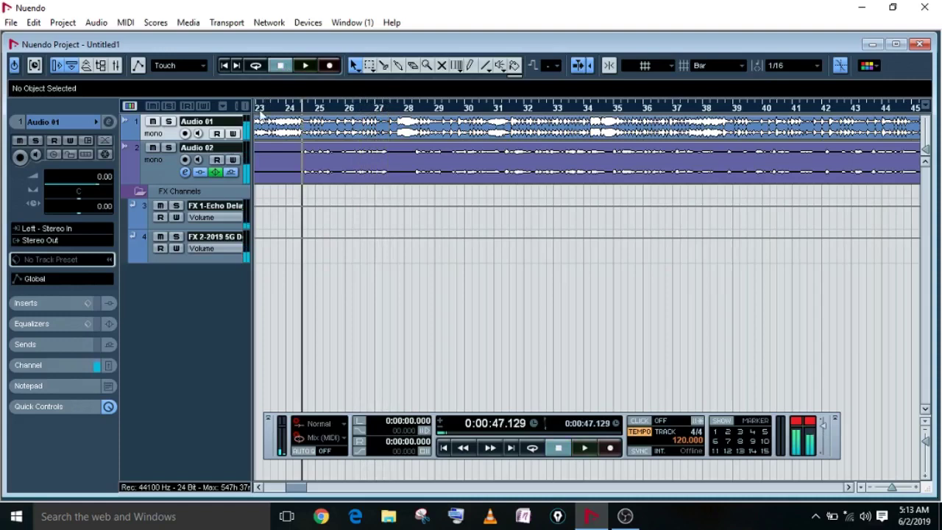
{"action": "left_click", "coordinate": [184, 171]}
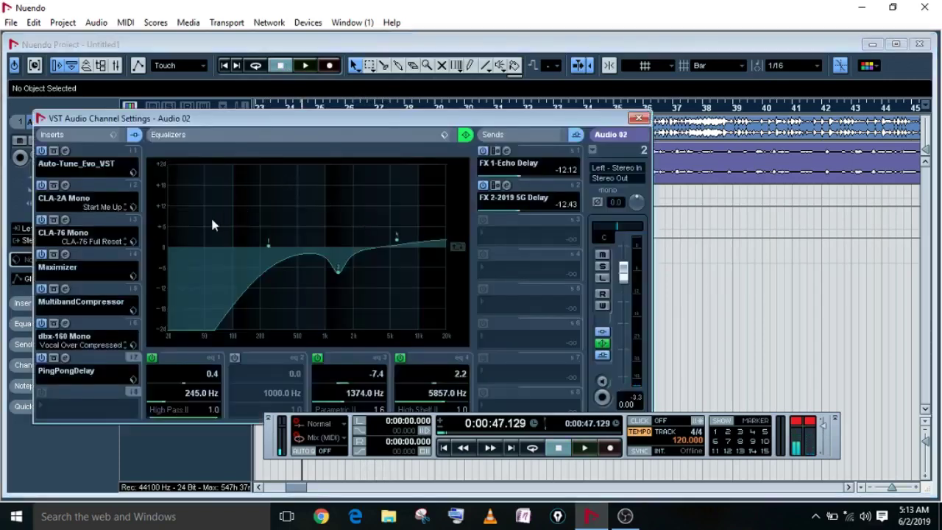
- Try several other equalizer presets on Audio 02, including Bright Hihat
{"action": "left_click", "coordinate": [446, 134]}
{"action": "left_click", "coordinate": [471, 152]}
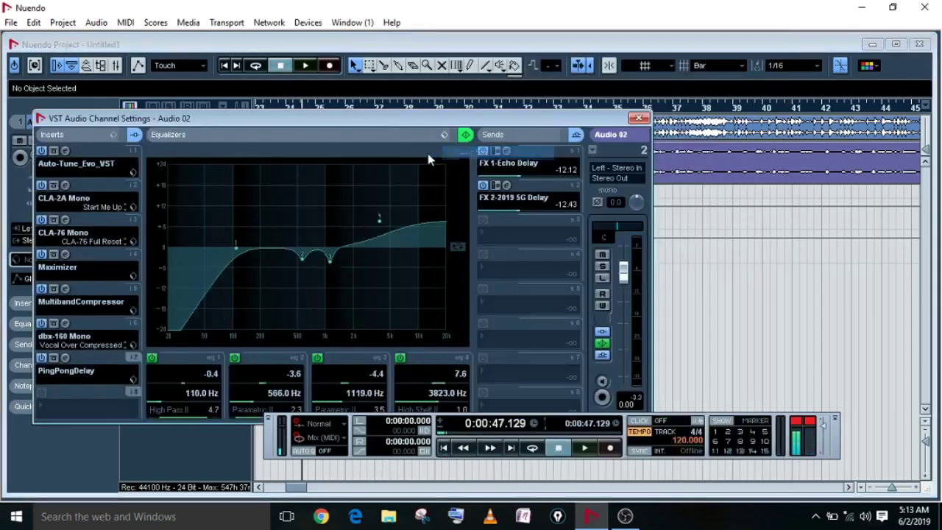
{"action": "left_click", "coordinate": [445, 135]}
{"action": "left_click", "coordinate": [461, 166]}
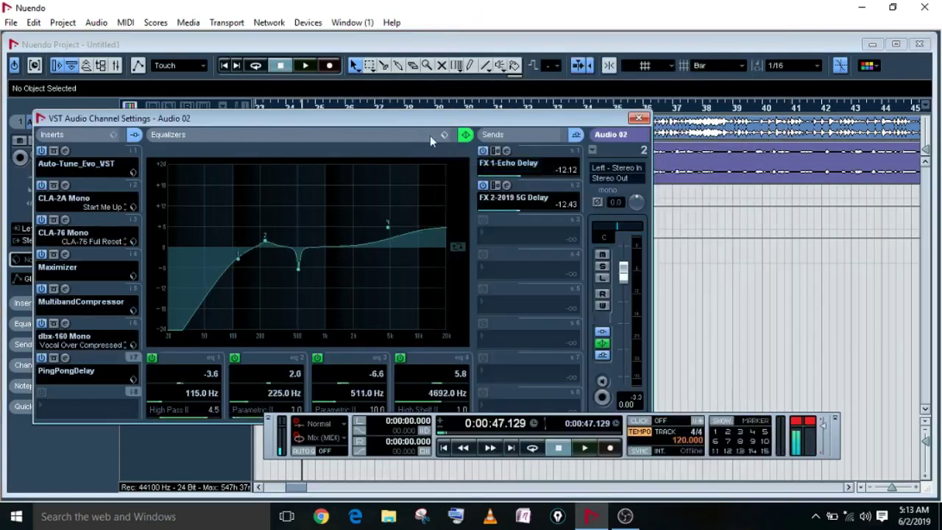
{"action": "left_click", "coordinate": [445, 134]}
{"action": "left_click", "coordinate": [457, 177]}
{"action": "left_click", "coordinate": [441, 136]}
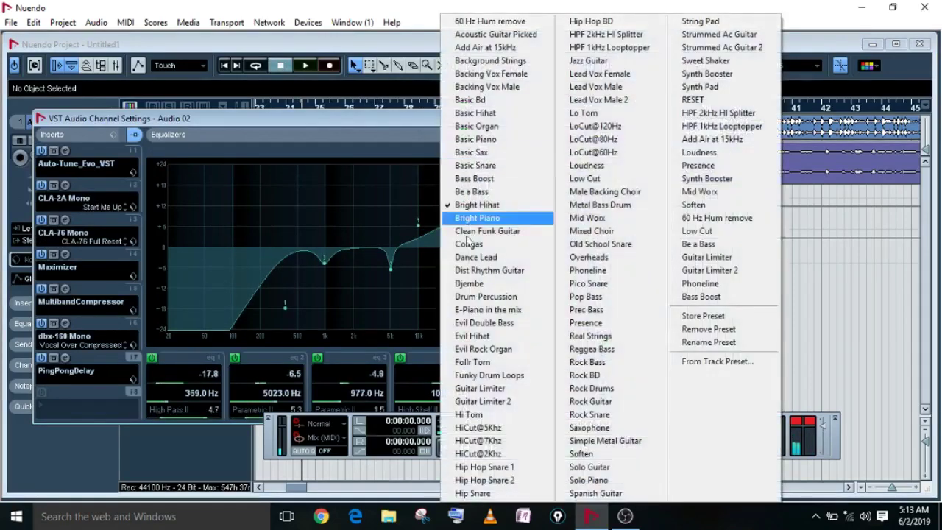
{"action": "left_click", "coordinate": [518, 212]}
- Load the Dist Rhythm Guitar equalizer preset on Audio 02 and move its third band to about 6146 Hz at 2.0 dB
{"action": "left_click", "coordinate": [444, 135]}
{"action": "left_click", "coordinate": [482, 269]}
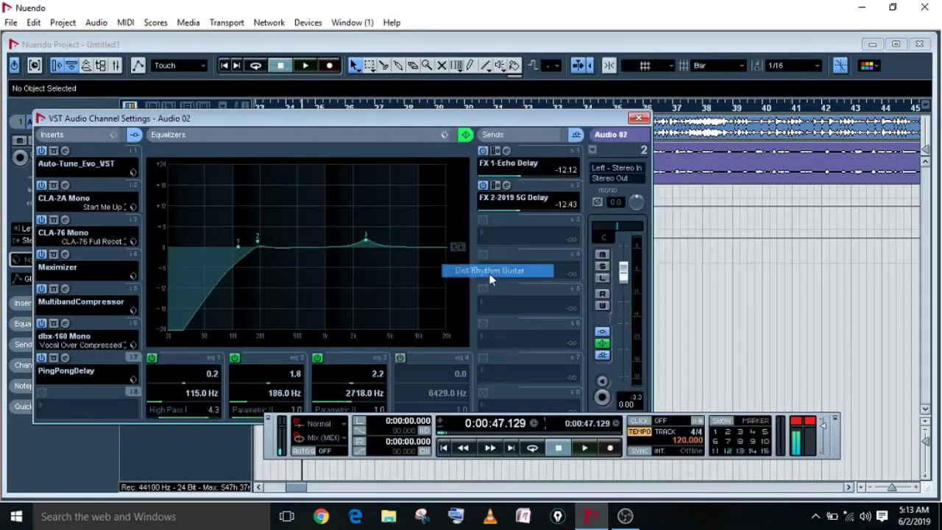
{"action": "left_click_drag", "start_coordinate": [367, 240], "coordinate": [399, 247]}
- Play back a few seconds of the mix from 0:00:47.129 to hear the adjusted equalizer on the vocal
{"action": "left_click", "coordinate": [311, 66]}
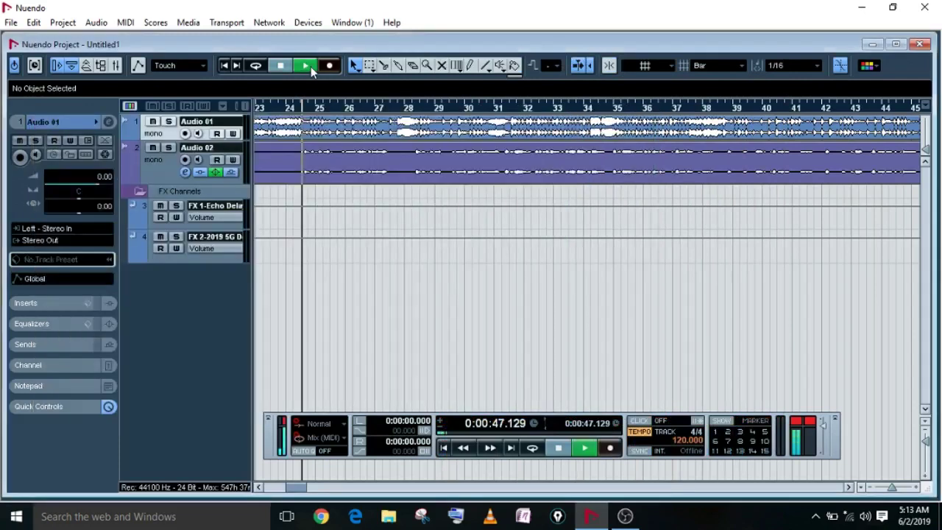
{"action": "left_click", "coordinate": [305, 65]}
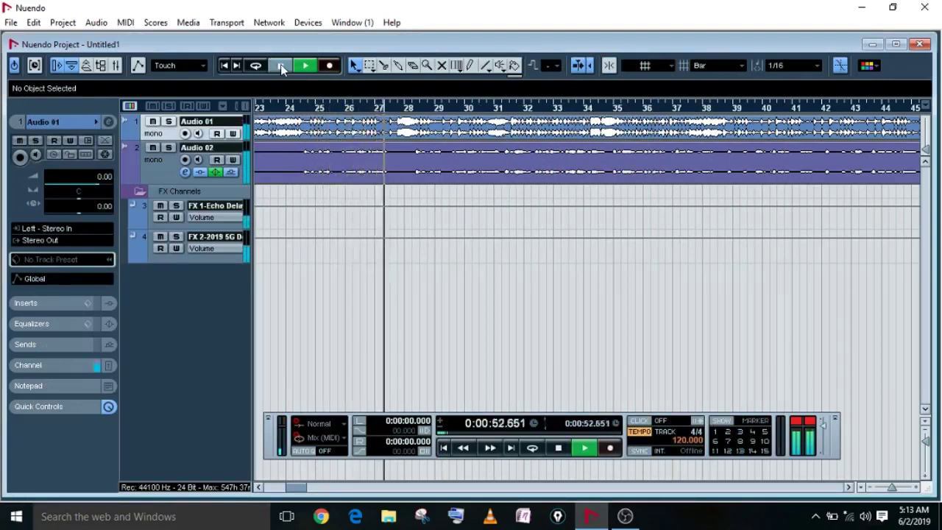
{"action": "left_click", "coordinate": [280, 66]}
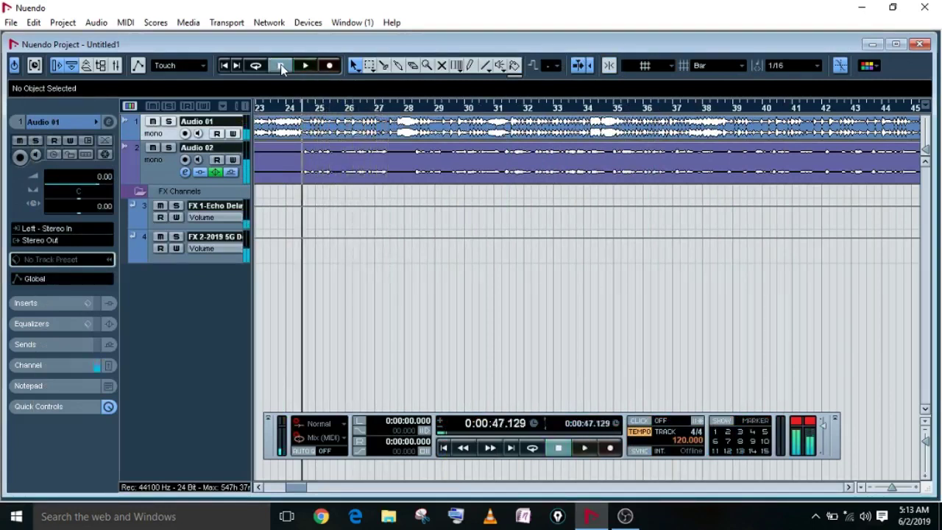
- Insert Vocal Rider Mono in Audio 02's eighth insert slot and load its Smooth Ride preset
{"action": "left_click", "coordinate": [184, 173]}
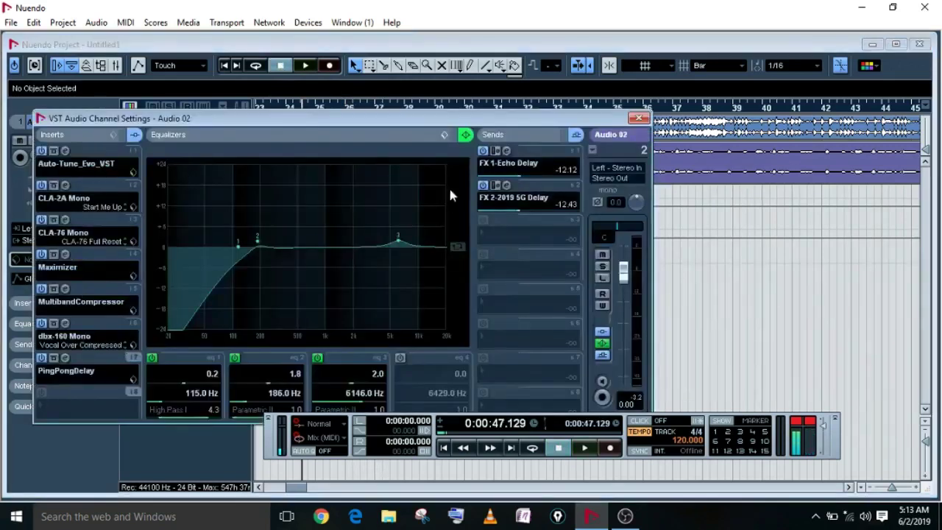
{"action": "mouse_move", "coordinate": [515, 120]}
{"action": "left_mouse_down"}
{"action": "mouse_move", "coordinate": [509, 328]}
{"action": "mouse_move", "coordinate": [530, 129]}
{"action": "left_mouse_up"}
{"action": "left_click", "coordinate": [59, 400]}
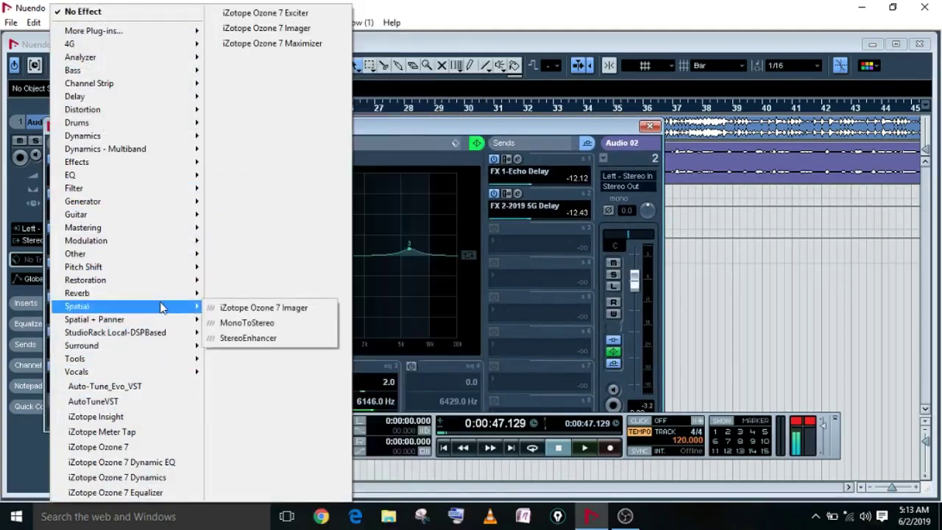
{"action": "mouse_move", "coordinate": [163, 255]}
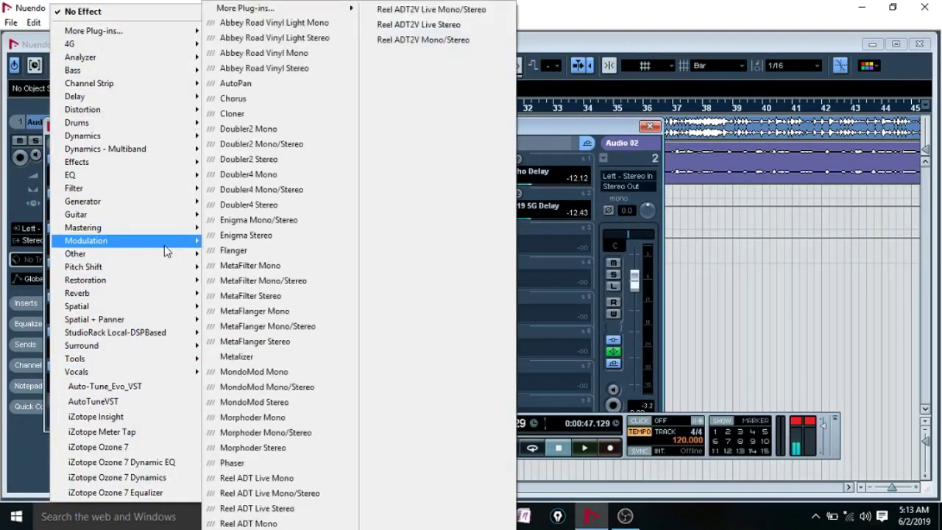
{"action": "mouse_move", "coordinate": [166, 232]}
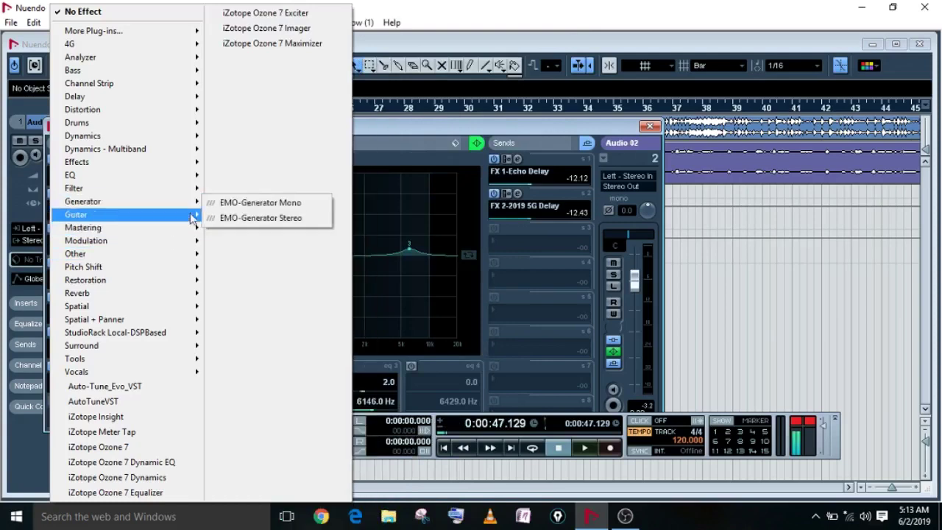
{"action": "mouse_move", "coordinate": [179, 307]}
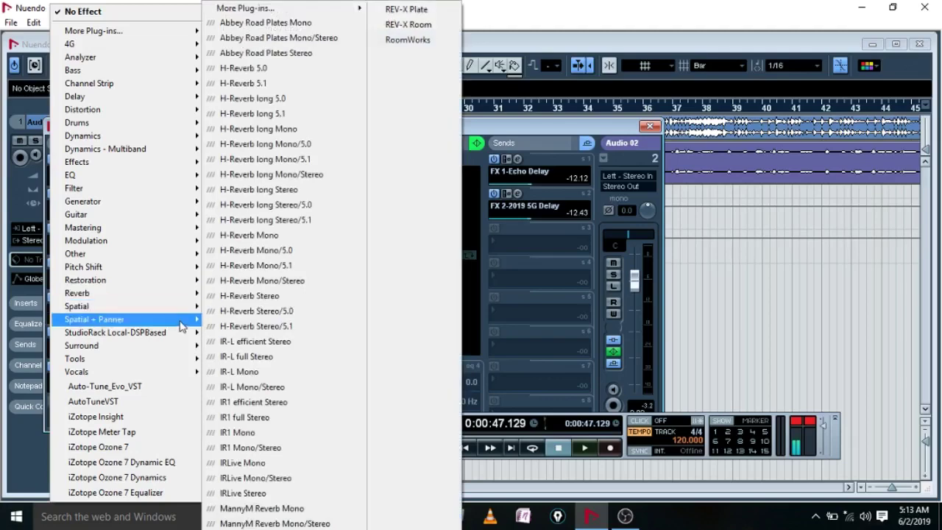
{"action": "mouse_move", "coordinate": [178, 349]}
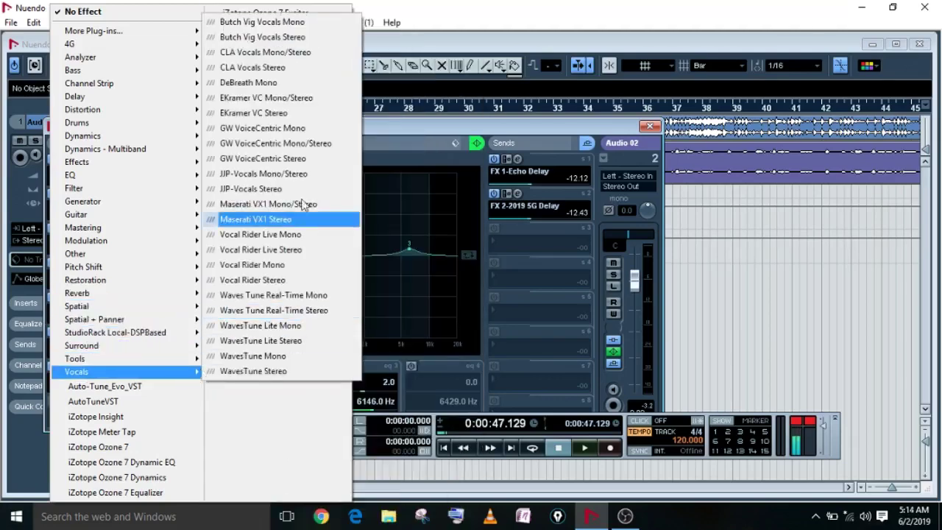
{"action": "left_click", "coordinate": [266, 266]}
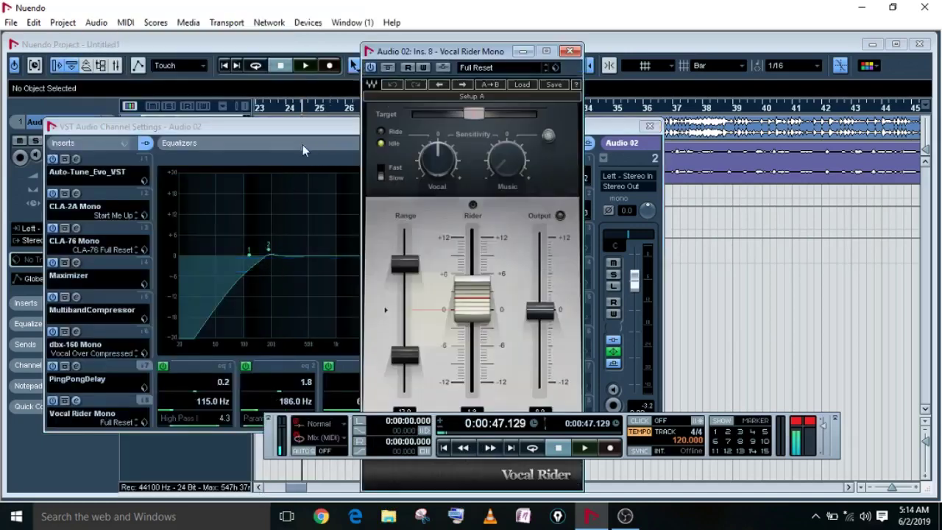
{"action": "left_click", "coordinate": [487, 69]}
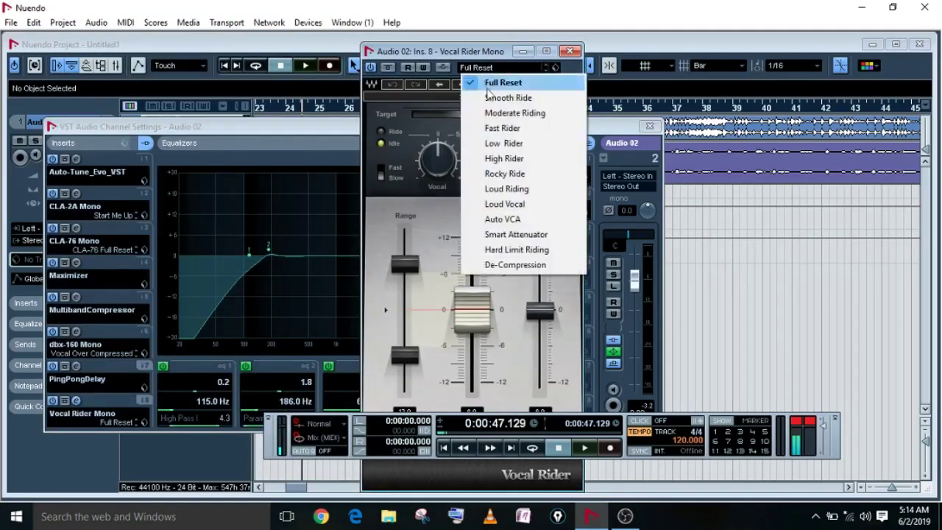
{"action": "left_click", "coordinate": [507, 112]}
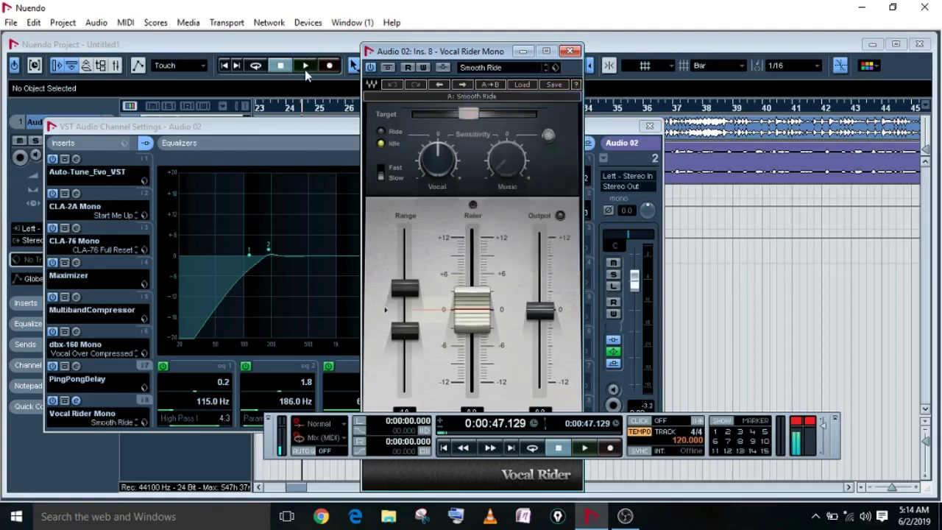
- Play back the mix with Vocal Rider, and set the locators from 0:00:47.083 to 0:00:52.592 with the cursor at 0:00:49.629
{"action": "left_click", "coordinate": [305, 67]}
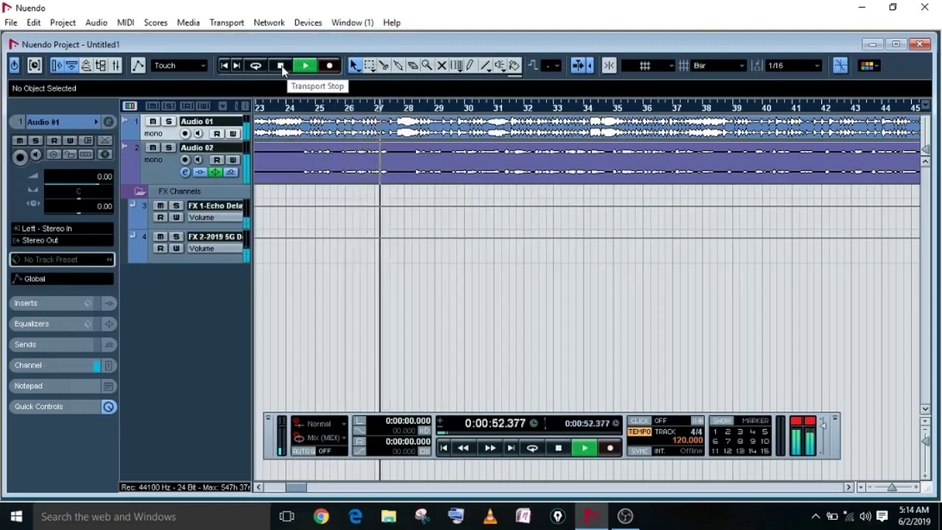
{"action": "left_click", "coordinate": [281, 66]}
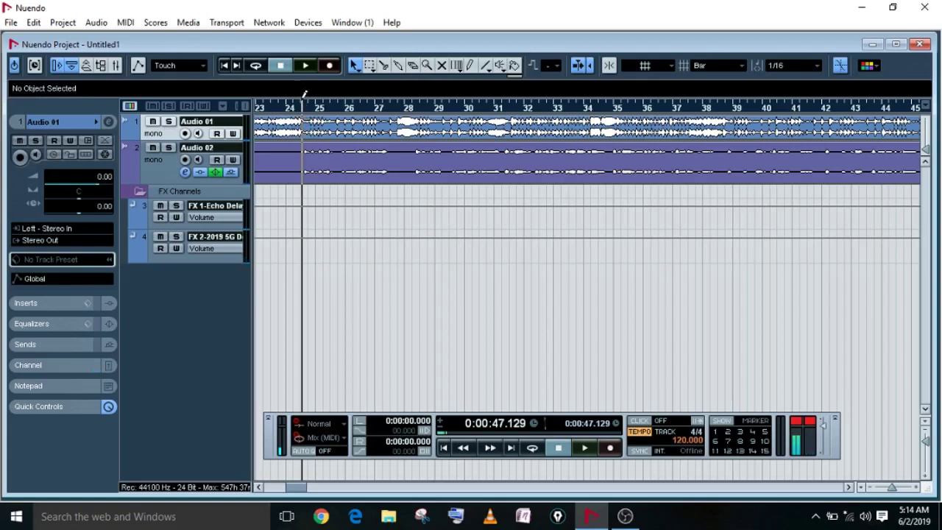
{"action": "mouse_move", "coordinate": [303, 94]}
{"action": "left_mouse_down"}
{"action": "mouse_move", "coordinate": [385, 108]}
{"action": "mouse_move", "coordinate": [342, 107]}
{"action": "left_mouse_up"}
{"action": "left_click", "coordinate": [356, 110]}
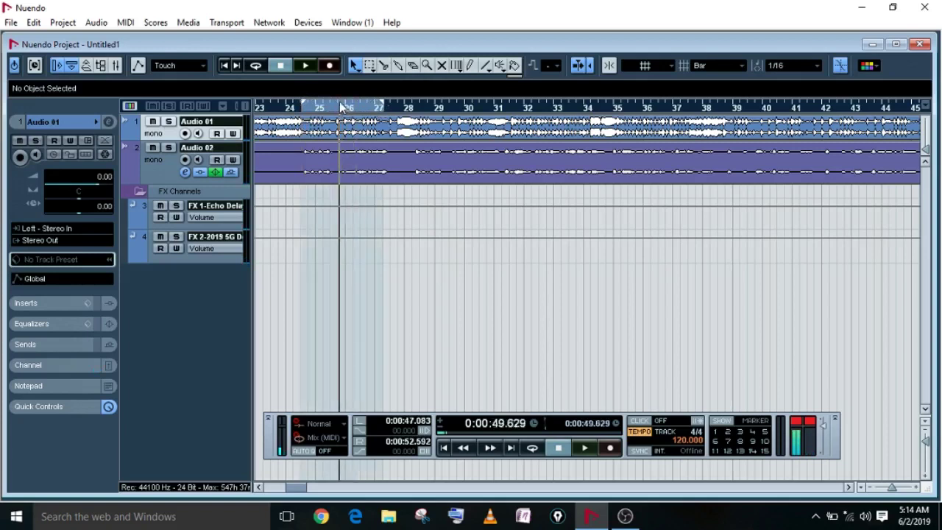
- Select the Audio 02 track, maximize the project window, and play back the mix from 0:00:49.629
{"action": "left_click", "coordinate": [153, 149]}
{"action": "left_click", "coordinate": [160, 161]}
{"action": "double_click", "coordinate": [161, 44]}
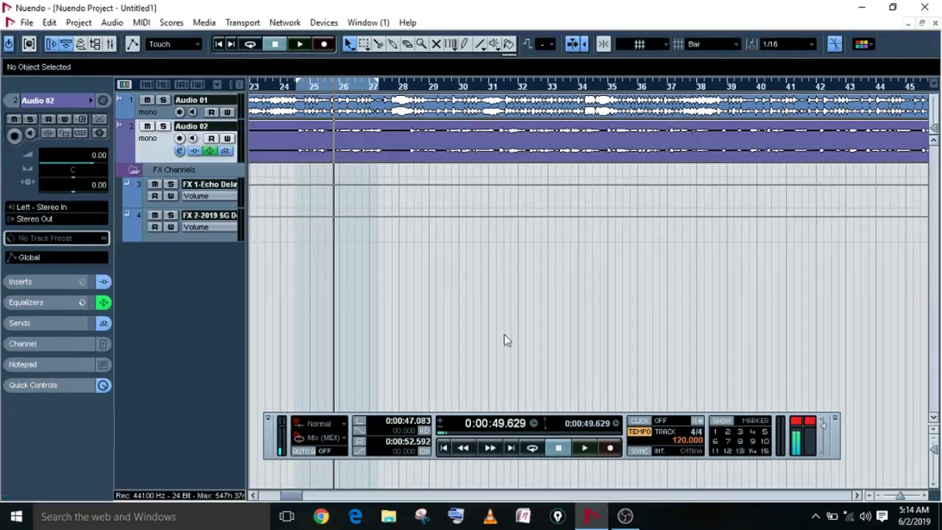
{"action": "left_click", "coordinate": [297, 46]}
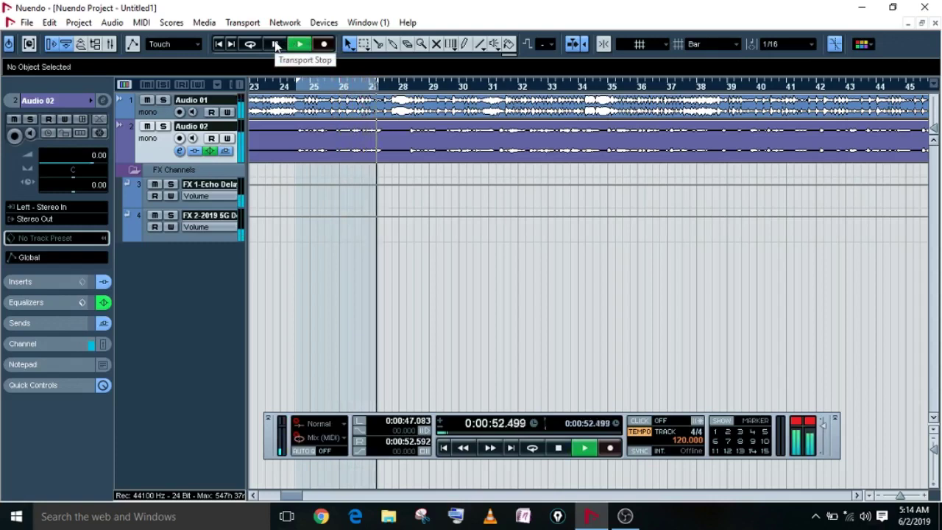
{"action": "left_click", "coordinate": [275, 45]}
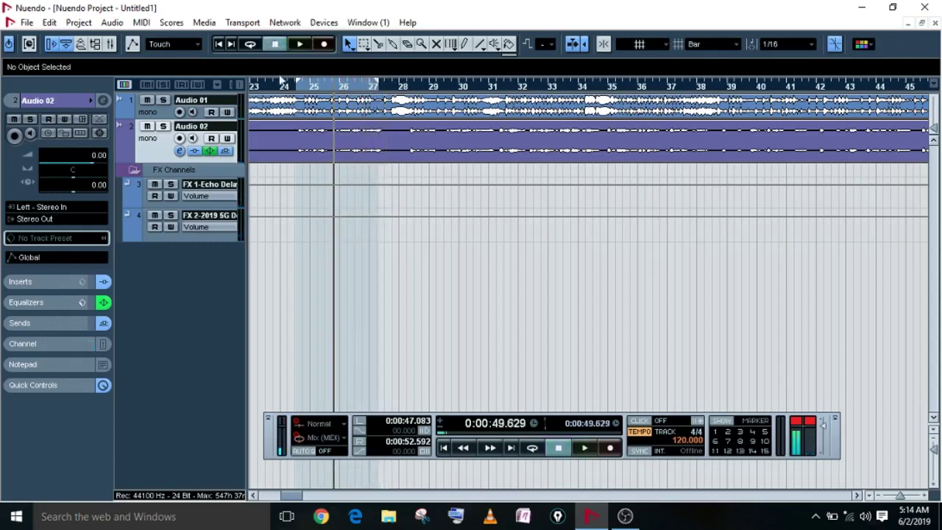
- Export the marked range's Audio 01 (Mono->Stereo) mixdown to the desktop as Untitled1, an MPEG 1 Layer 3 file at 320 kBit with split channels
{"action": "left_click", "coordinate": [26, 22]}
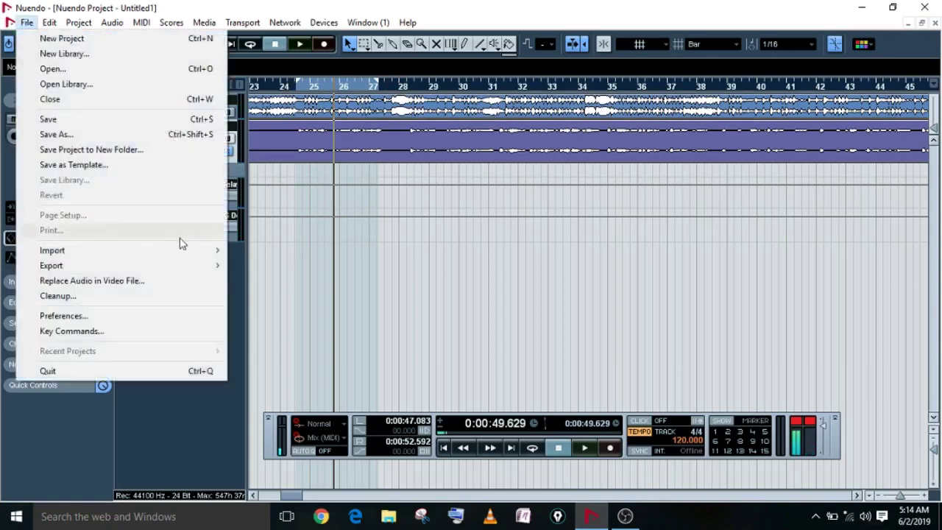
{"action": "mouse_move", "coordinate": [181, 265]}
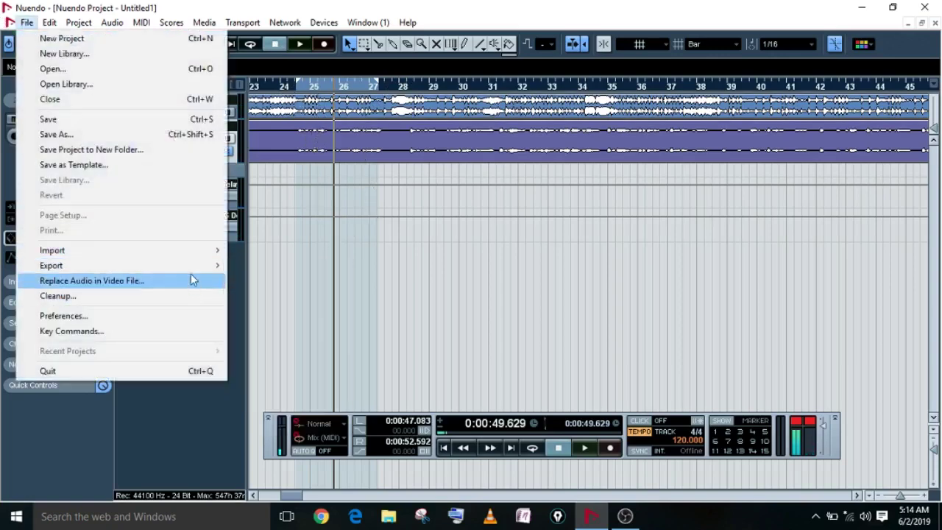
{"action": "left_click", "coordinate": [279, 295]}
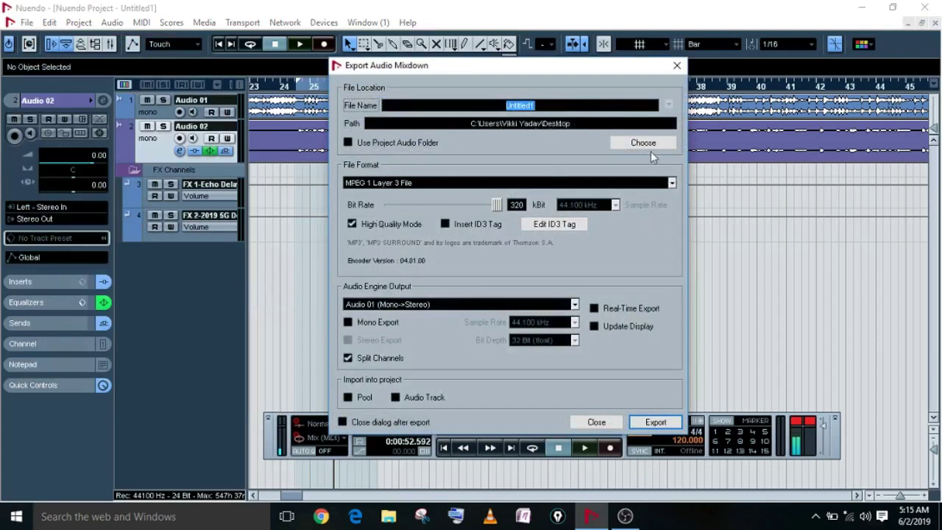
{"action": "left_click", "coordinate": [444, 306]}
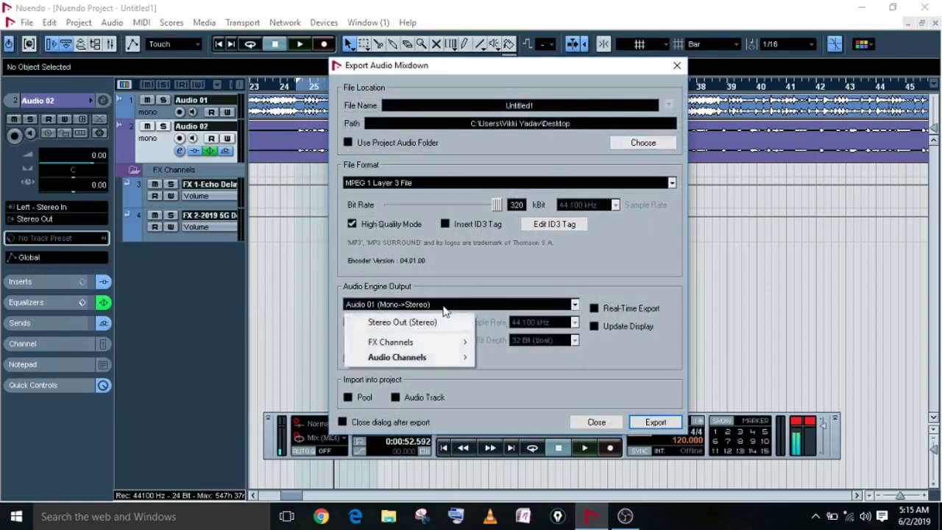
{"action": "mouse_move", "coordinate": [416, 344]}
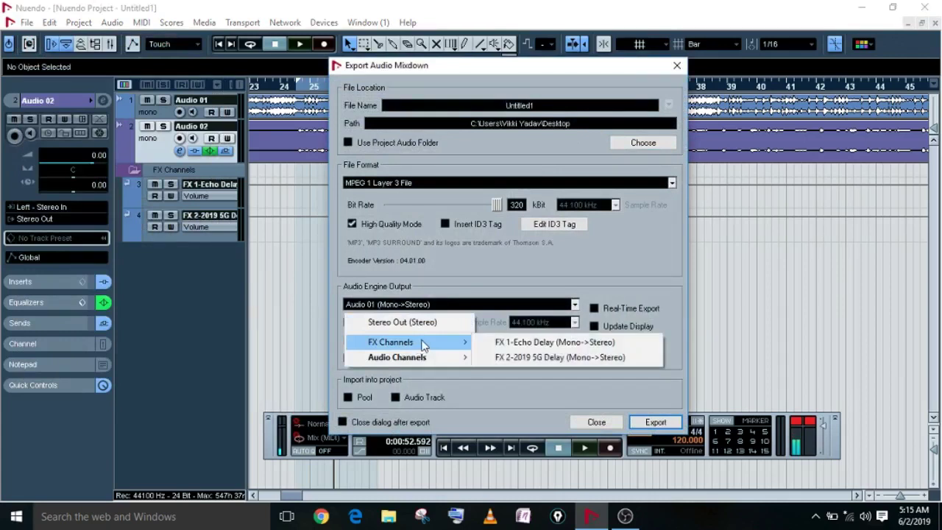
{"action": "left_click", "coordinate": [484, 282]}
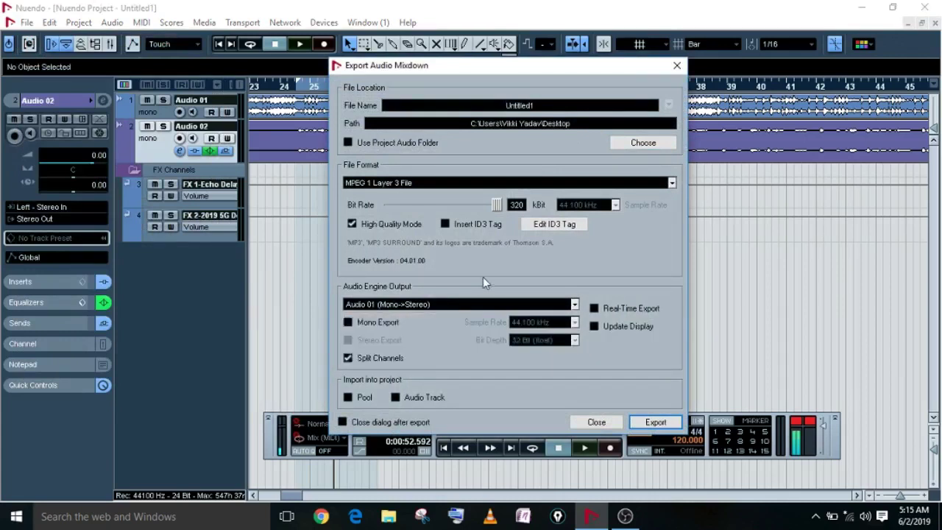
{"action": "left_click", "coordinate": [645, 422]}
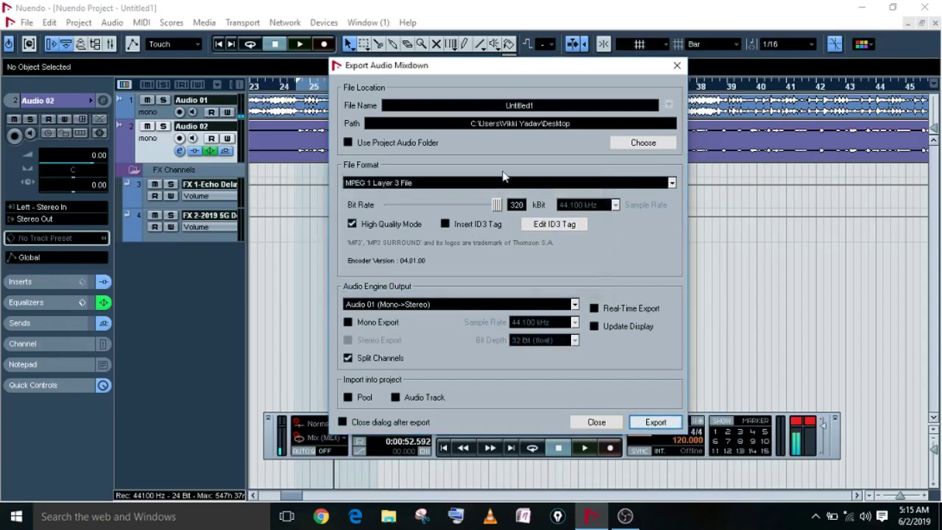
- Close the export dialog, look for the exported files on the Windows desktop, and return to Nuendo
{"action": "left_click", "coordinate": [677, 65]}
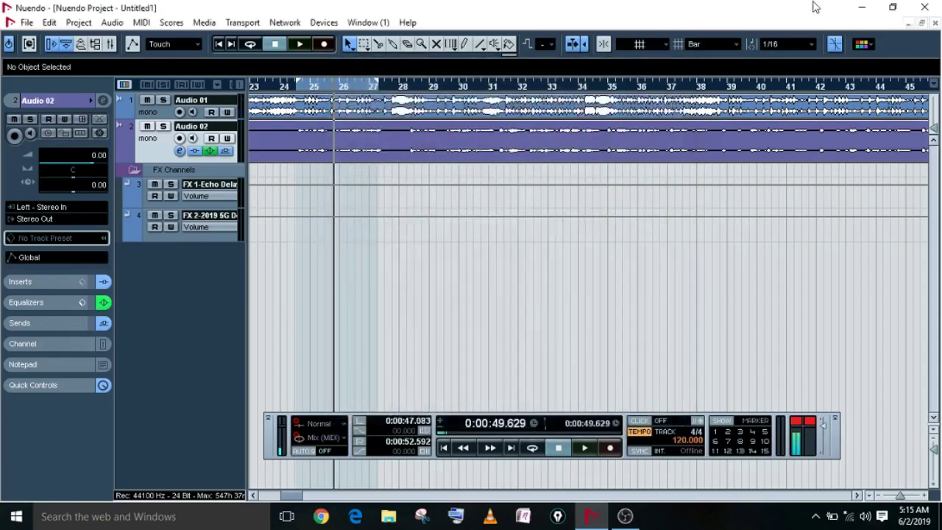
{"action": "left_click", "coordinate": [861, 8]}
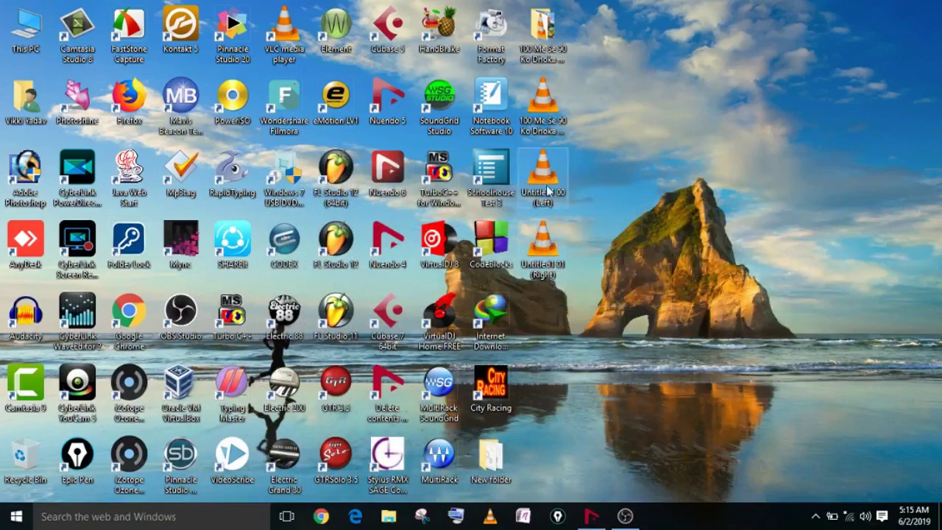
{"action": "left_click", "coordinate": [596, 515]}
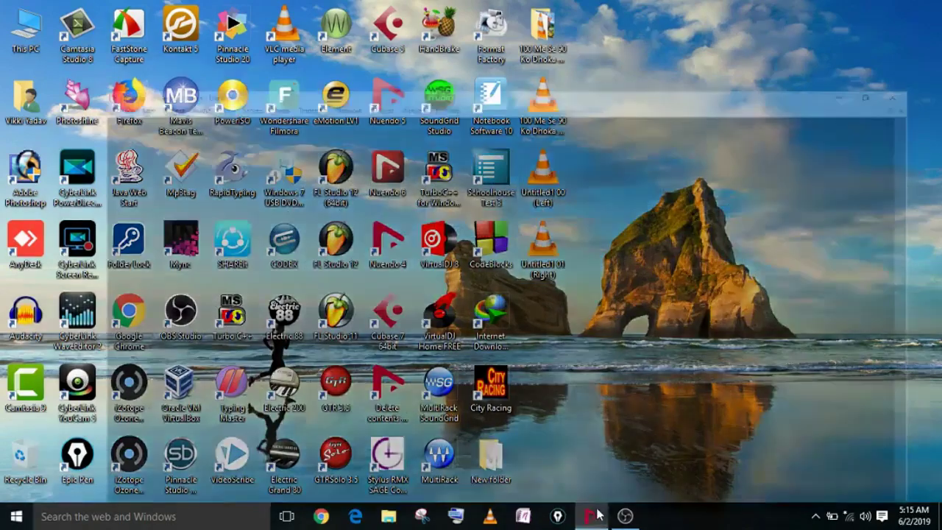
- Reopen the Export Audio Mixdown dialog and look through the channels offered as audio engine output
{"action": "left_click", "coordinate": [26, 22]}
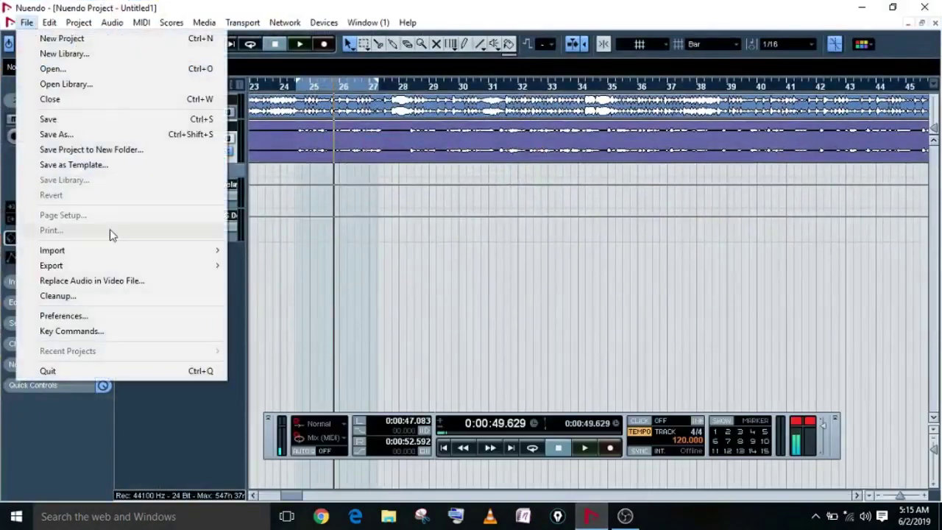
{"action": "mouse_move", "coordinate": [119, 265]}
{"action": "left_click", "coordinate": [278, 297]}
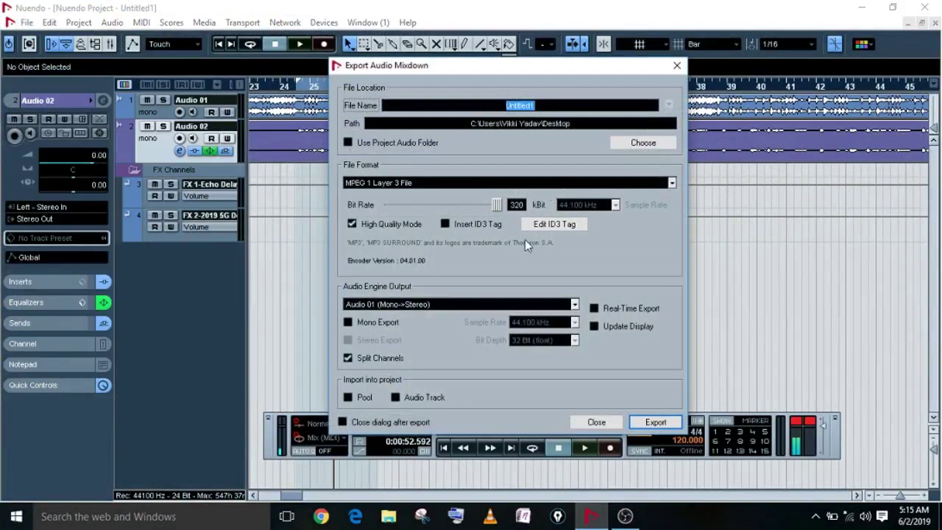
{"action": "left_click", "coordinate": [425, 305]}
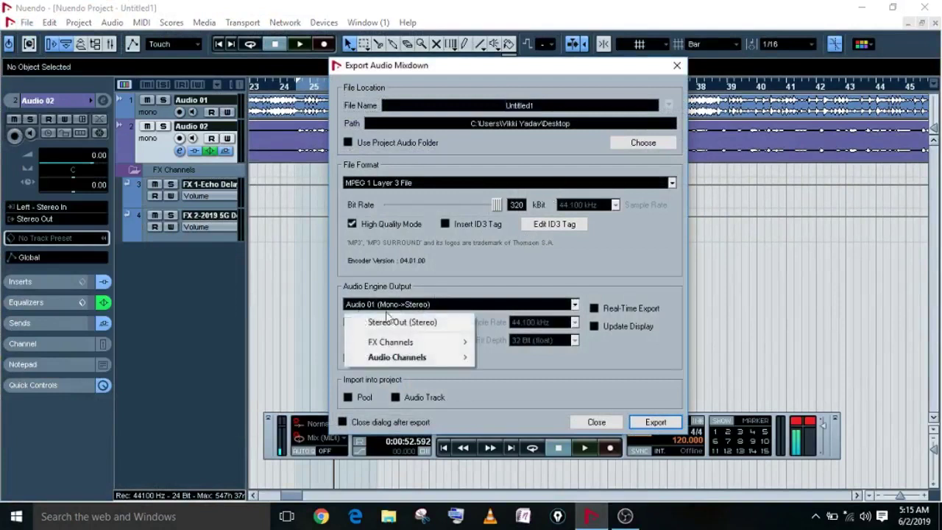
{"action": "mouse_move", "coordinate": [394, 341]}
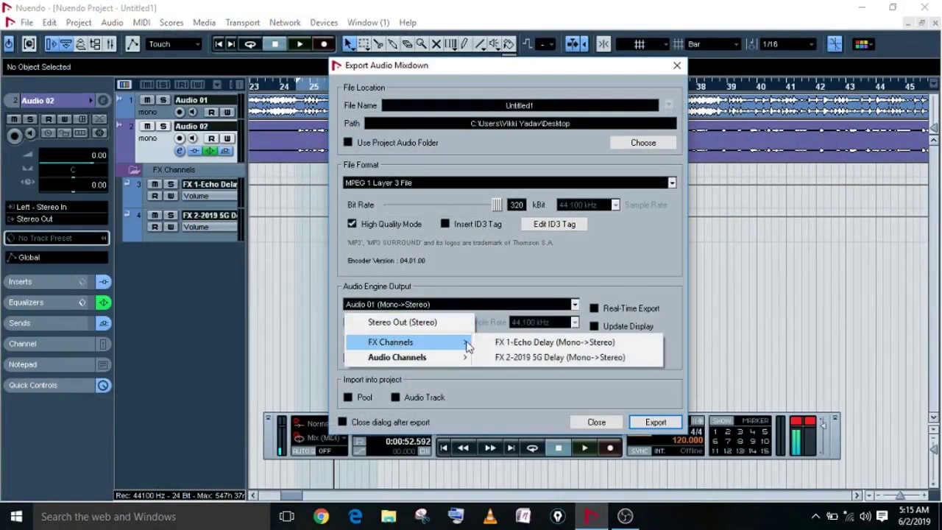
{"action": "left_click", "coordinate": [544, 294]}
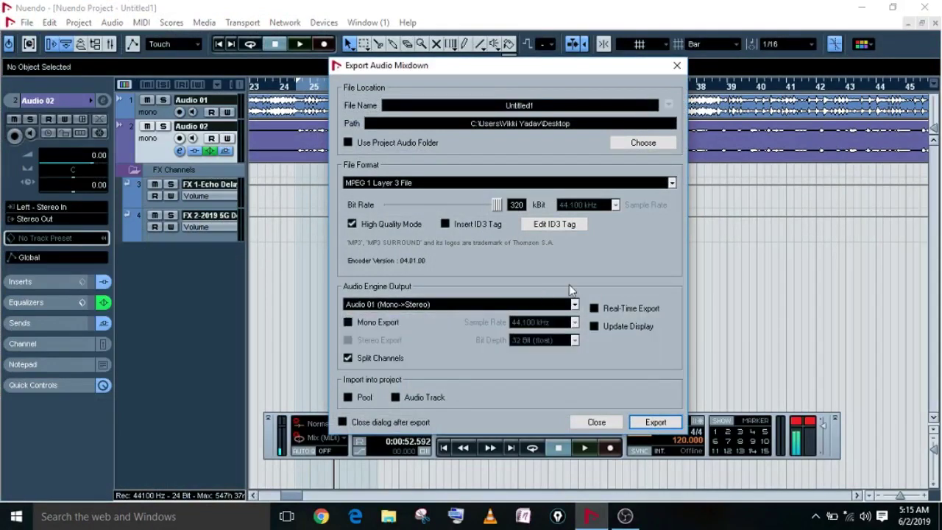
- Try FX 1-Echo Delay and FX 2-2019 5G Delay as the mixdown's audio engine output
{"action": "left_click", "coordinate": [348, 323]}
{"action": "left_click", "coordinate": [417, 304]}
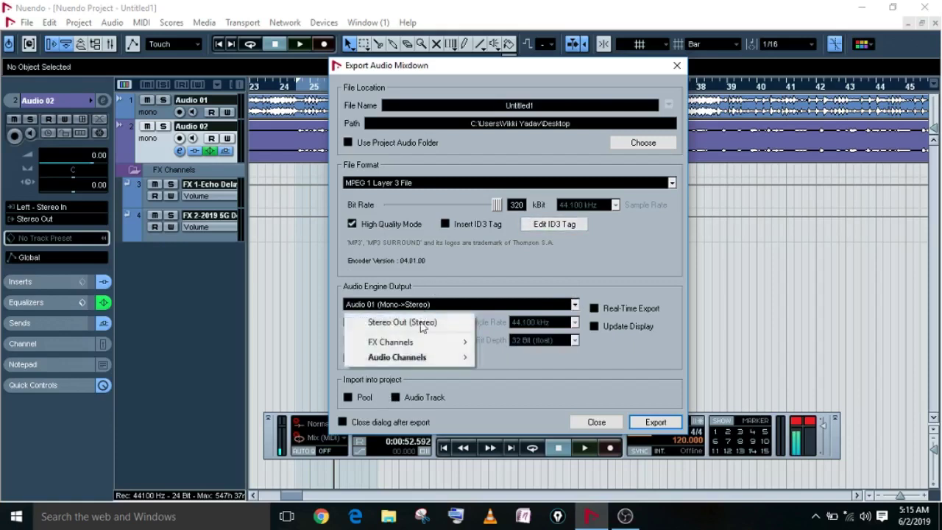
{"action": "mouse_move", "coordinate": [422, 343]}
{"action": "left_click", "coordinate": [505, 342]}
{"action": "left_click", "coordinate": [415, 308]}
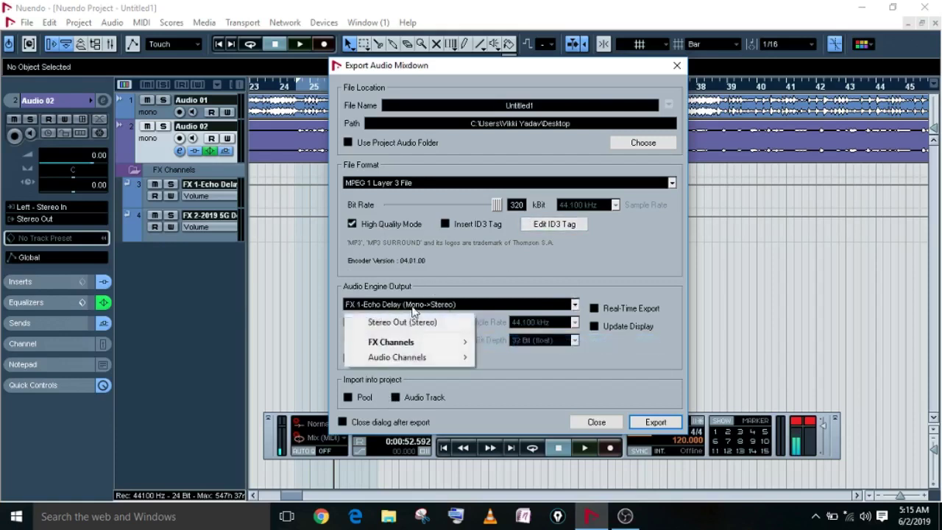
{"action": "mouse_move", "coordinate": [456, 342]}
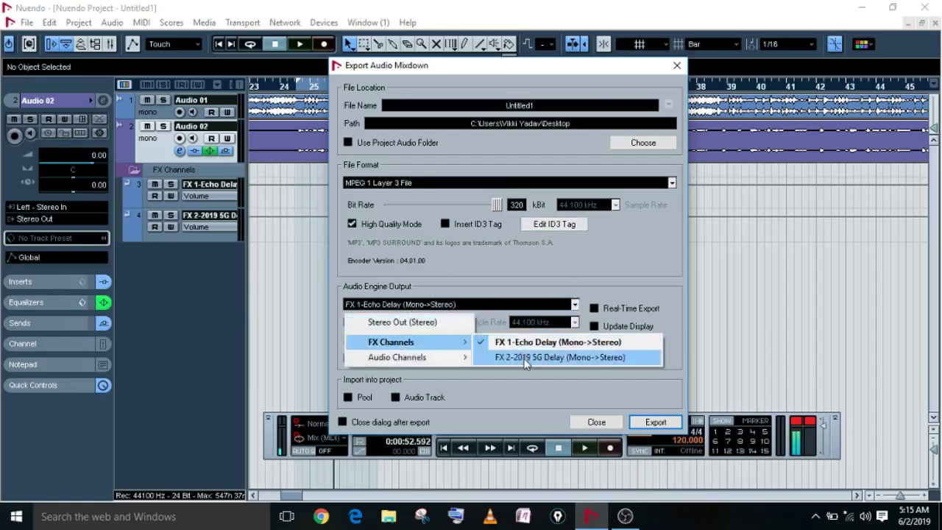
{"action": "left_click", "coordinate": [525, 358]}
- Set the audio engine output to Stereo Out (Stereo) with split channels and export the mixdown, overwriting the existing Untitled1 MP3 file
{"action": "left_click", "coordinate": [434, 308]}
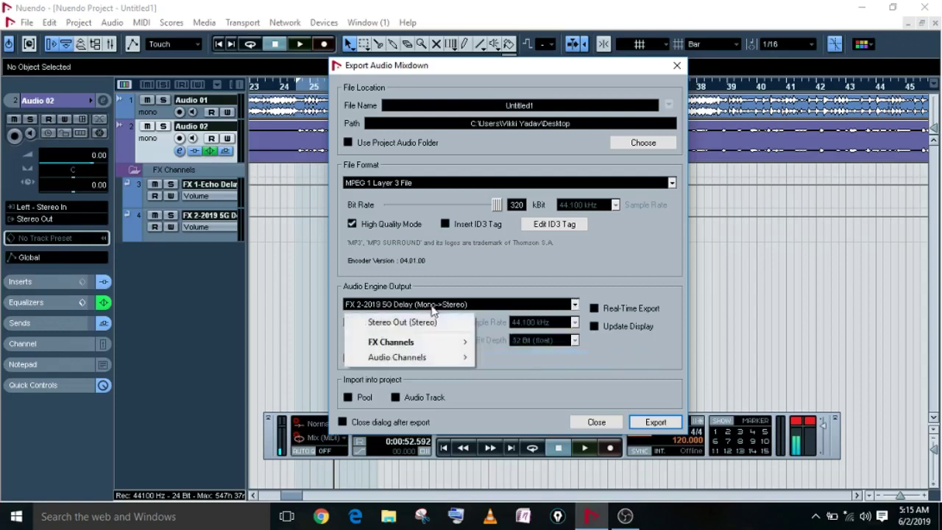
{"action": "left_click", "coordinate": [427, 307]}
{"action": "left_click", "coordinate": [427, 308]}
{"action": "left_click", "coordinate": [417, 317]}
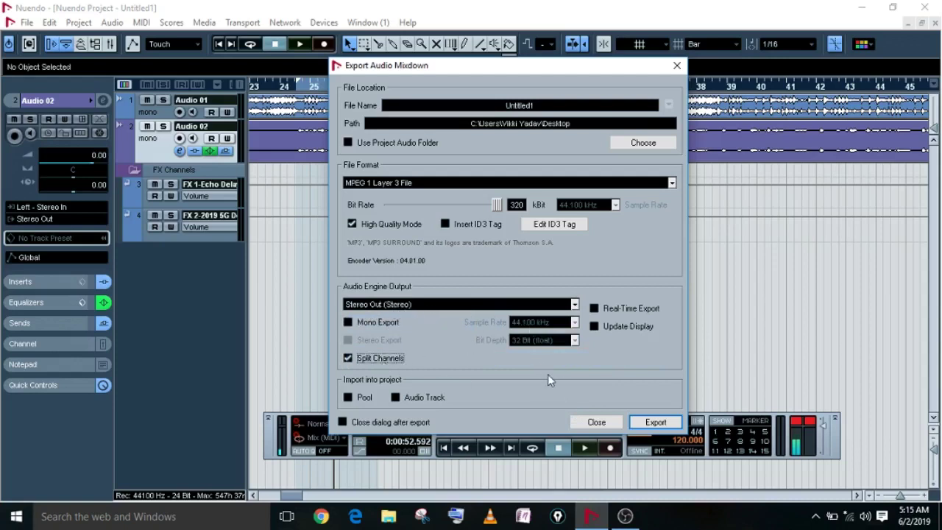
{"action": "left_click", "coordinate": [653, 422]}
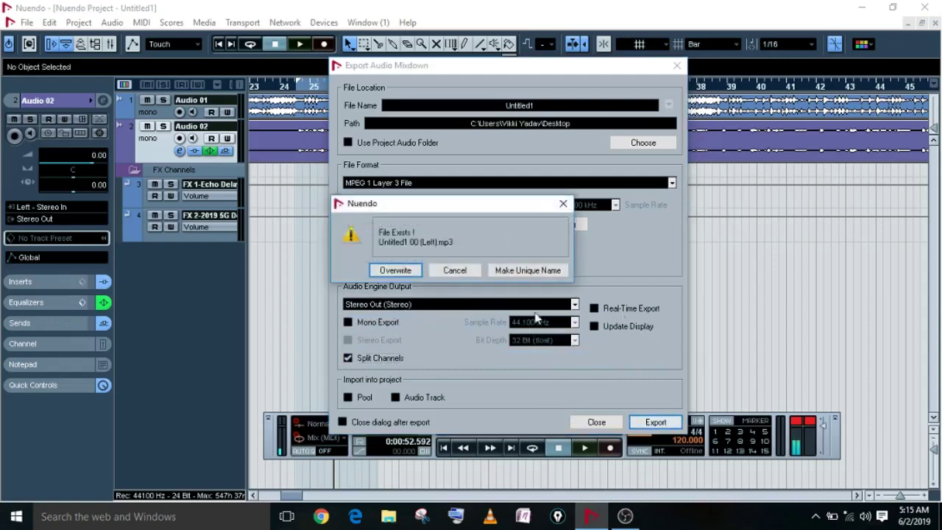
{"action": "left_click", "coordinate": [405, 270]}
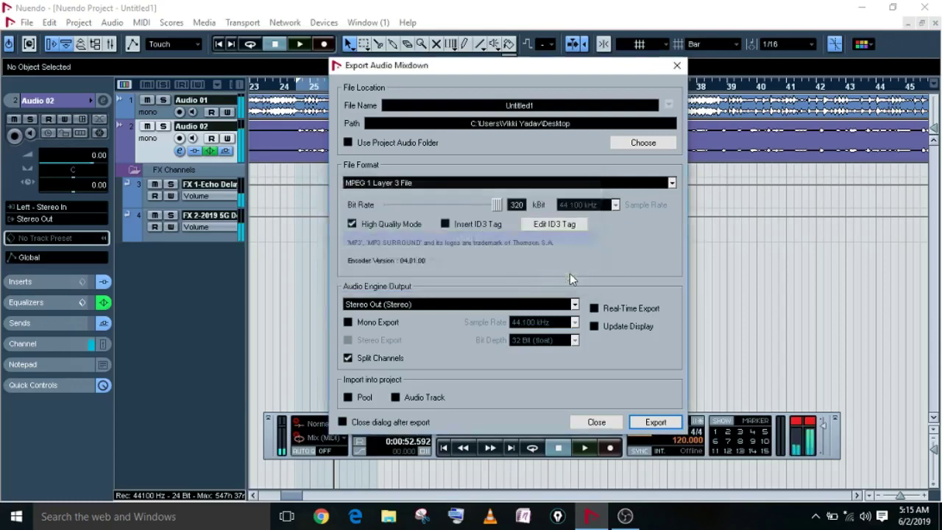
- Close the export dialog, play the exported Untitled1 00 (Left) and Untitled1 01 (Right) files from the desktop, and close VLC
{"action": "left_click", "coordinate": [677, 65]}
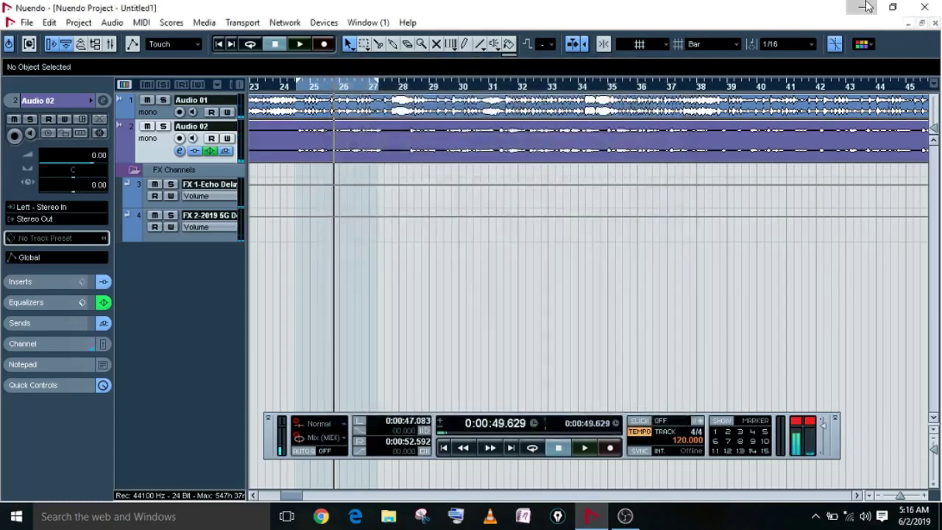
{"action": "left_click", "coordinate": [860, 7]}
{"action": "double_click", "coordinate": [545, 170]}
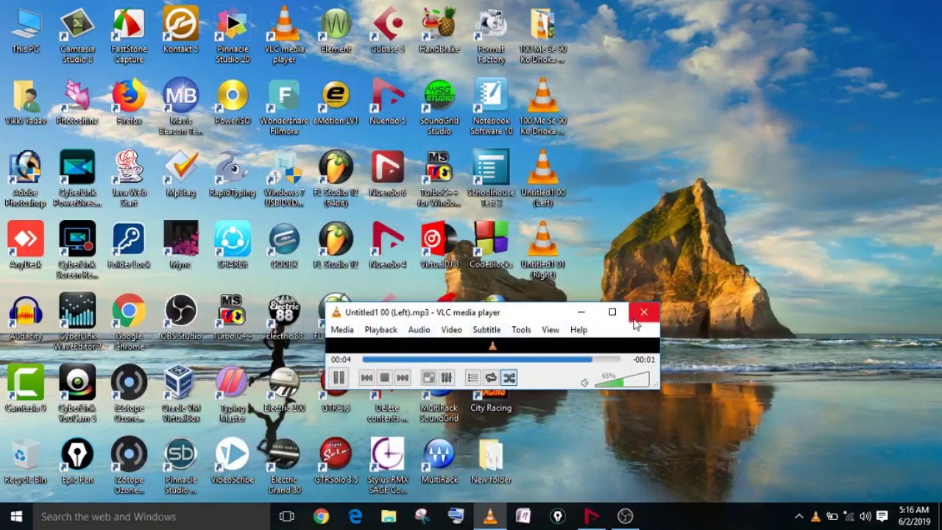
{"action": "double_click", "coordinate": [543, 242]}
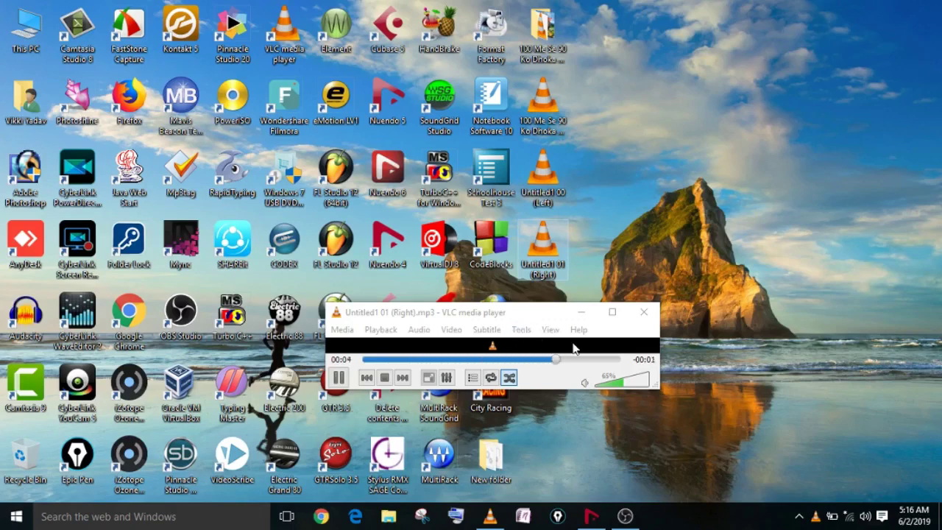
{"action": "left_click", "coordinate": [642, 314]}
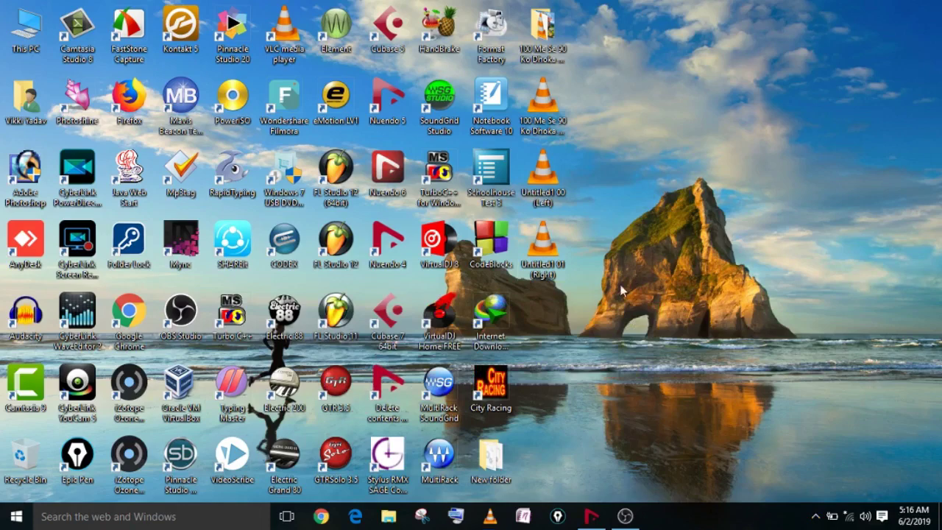
- Return to Nuendo, mute the Audio 01 track, and play back the Audio 02 vocal alone
{"action": "left_click", "coordinate": [591, 515]}
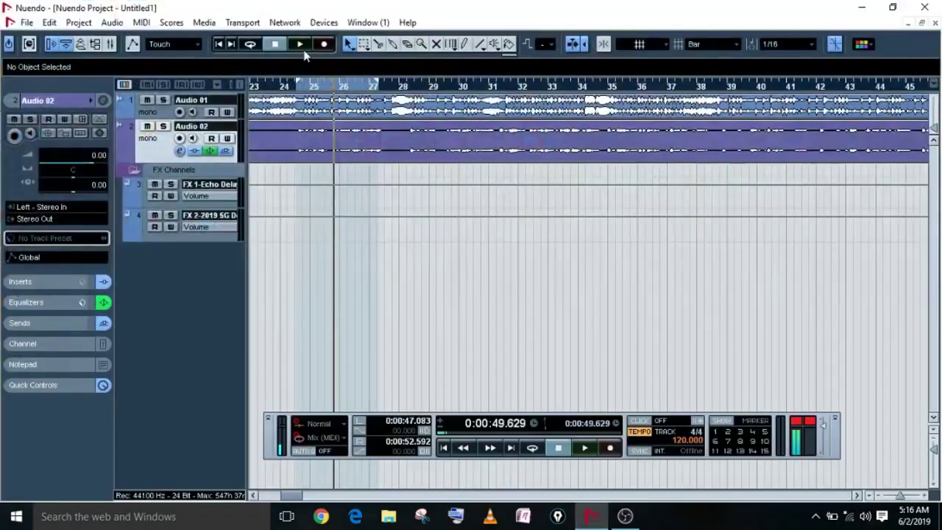
{"action": "left_click", "coordinate": [147, 100]}
{"action": "left_click_drag", "start_coordinate": [405, 87], "coordinate": [410, 87]}
{"action": "left_click", "coordinate": [300, 45]}
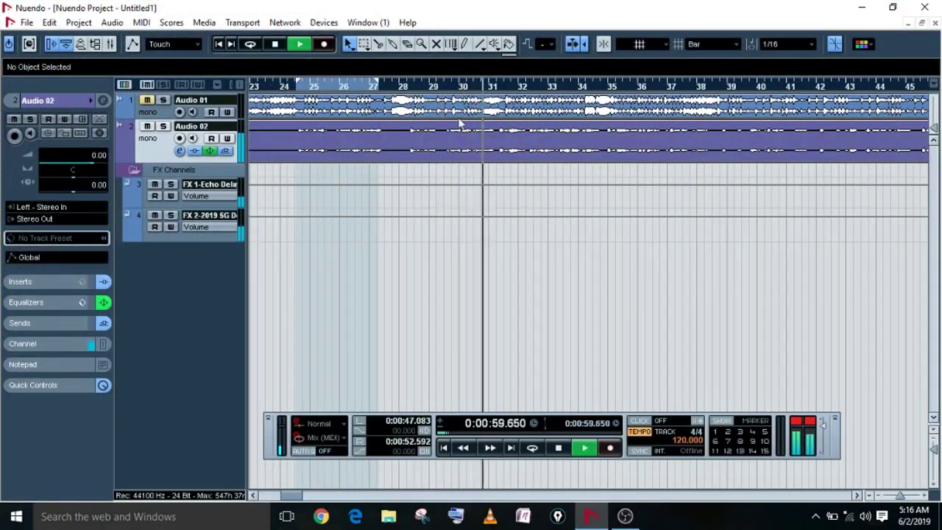
- Continue playback of the vocal from 0:02:25.231, unmute Audio 01 to hear the full mix, and stop playback
{"action": "left_click", "coordinate": [858, 495]}
{"action": "left_click", "coordinate": [858, 496]}
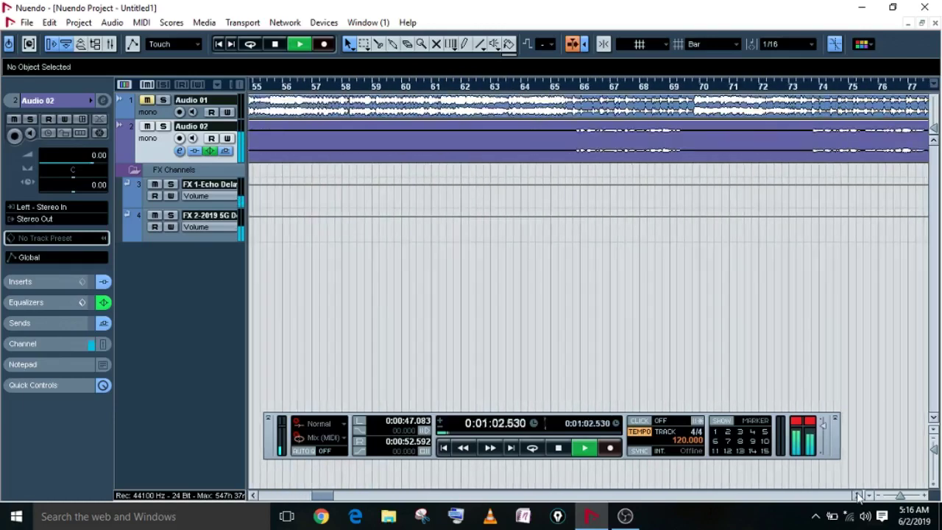
{"action": "left_click", "coordinate": [400, 89]}
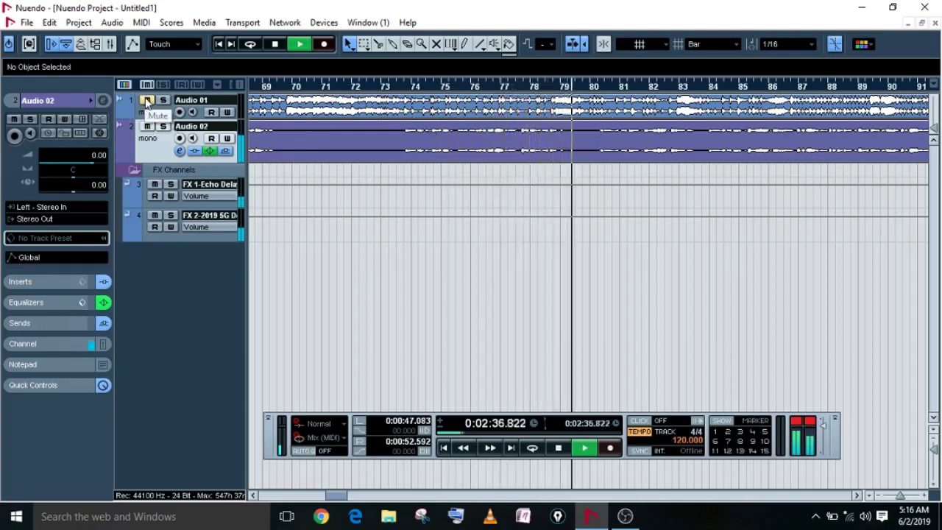
{"action": "left_click", "coordinate": [146, 101]}
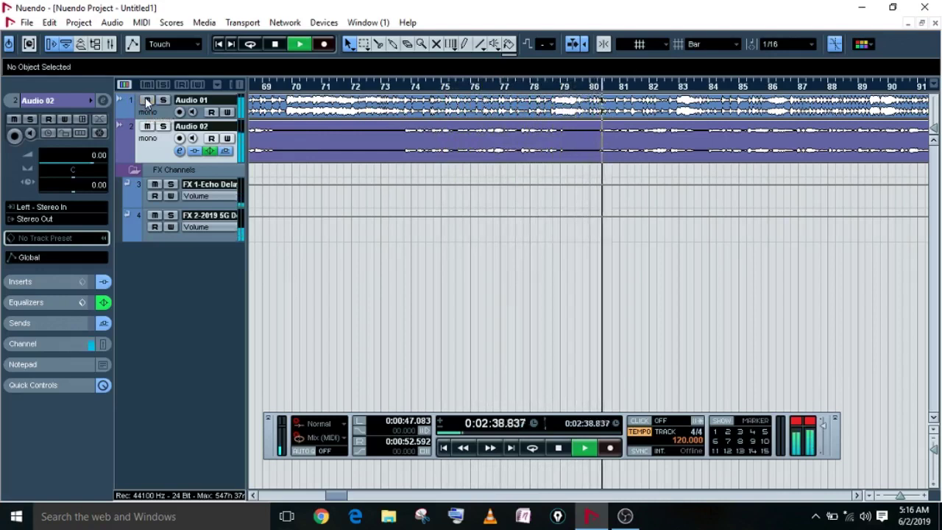
{"action": "left_click", "coordinate": [275, 45]}
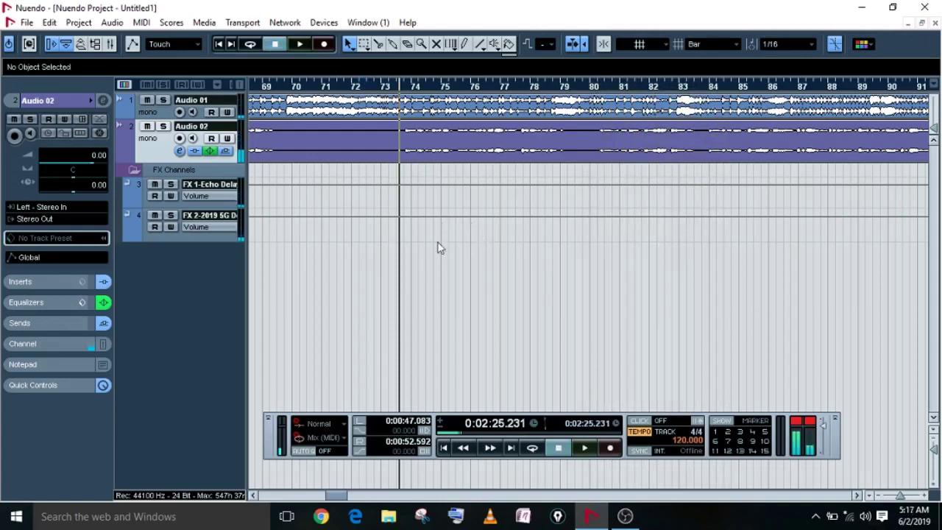